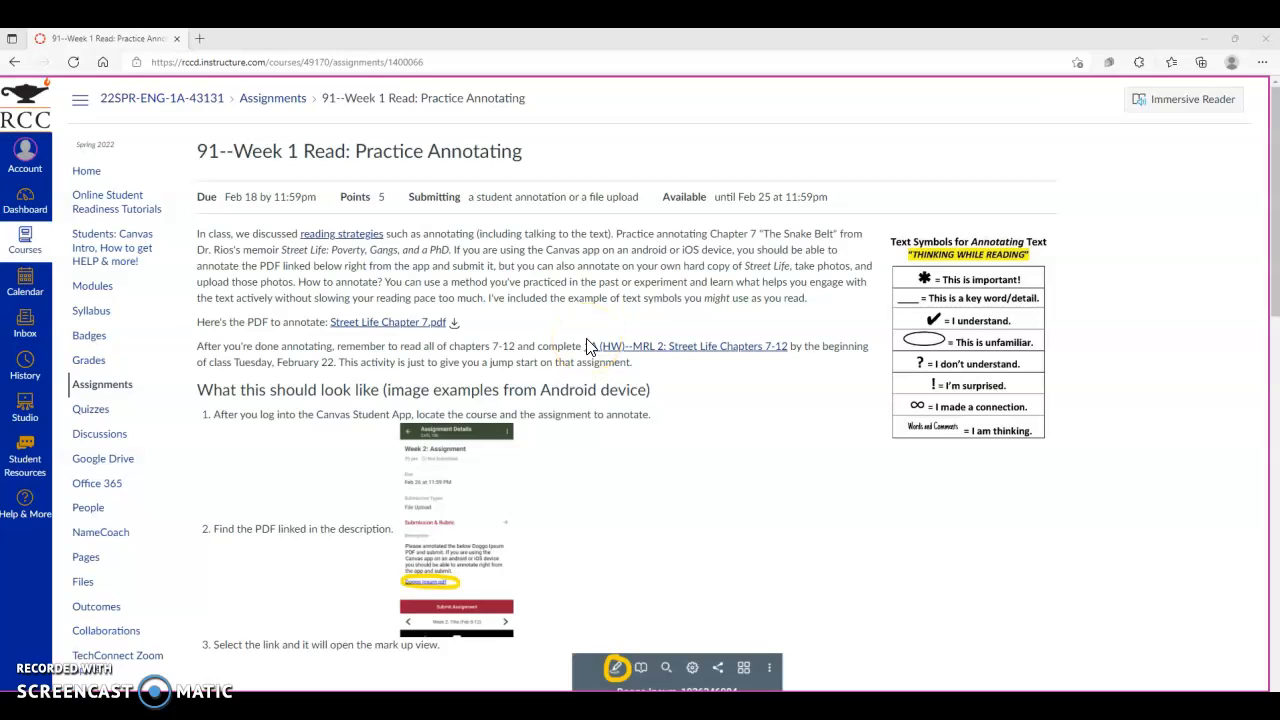
# - Preview the Street Life Chapter 7.pdf attachment from the assignment description and close the preview
pyautogui.scroll(-1, 588, 345)
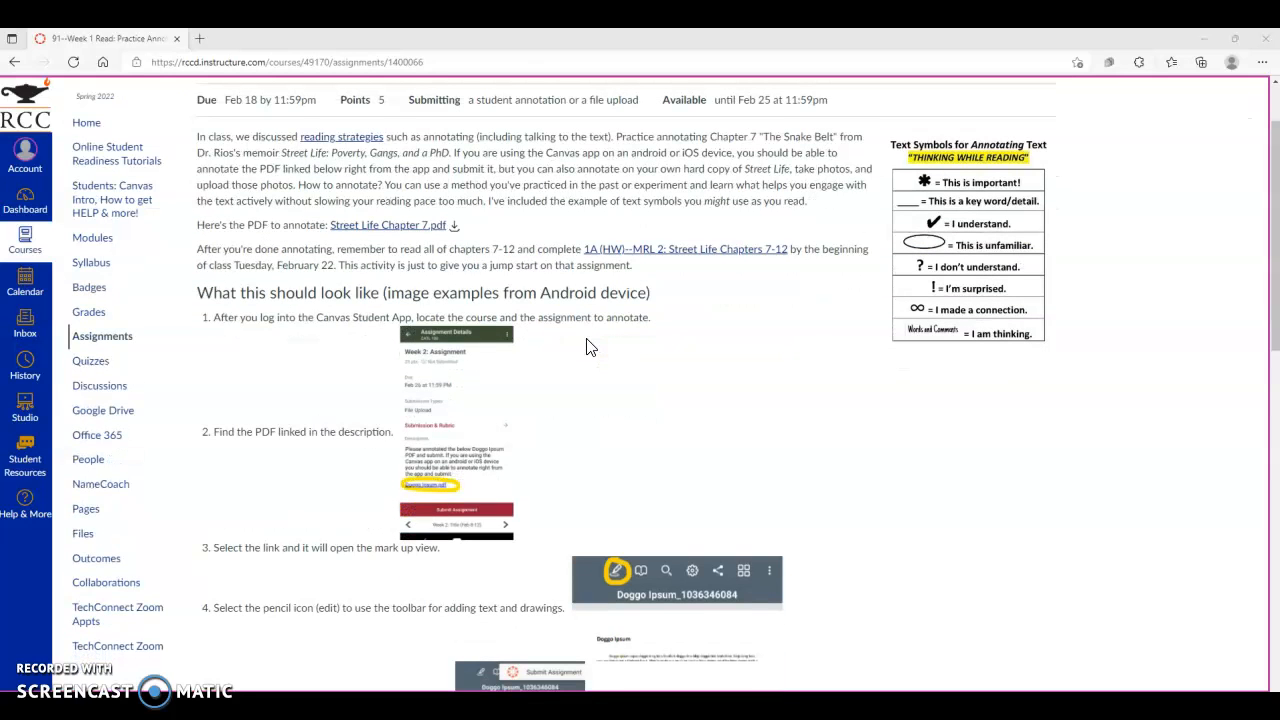
pyautogui.scroll(1, 588, 345)
pyautogui.click(600, 341)
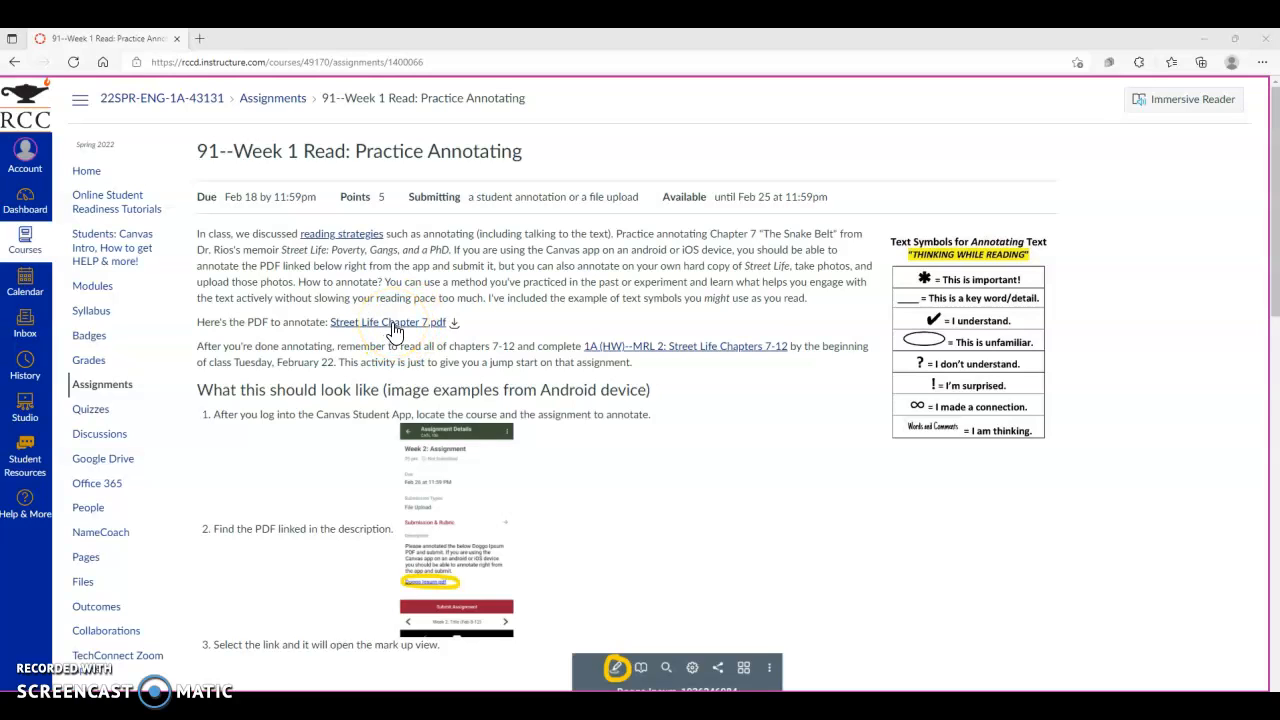
pyautogui.click(452, 323)
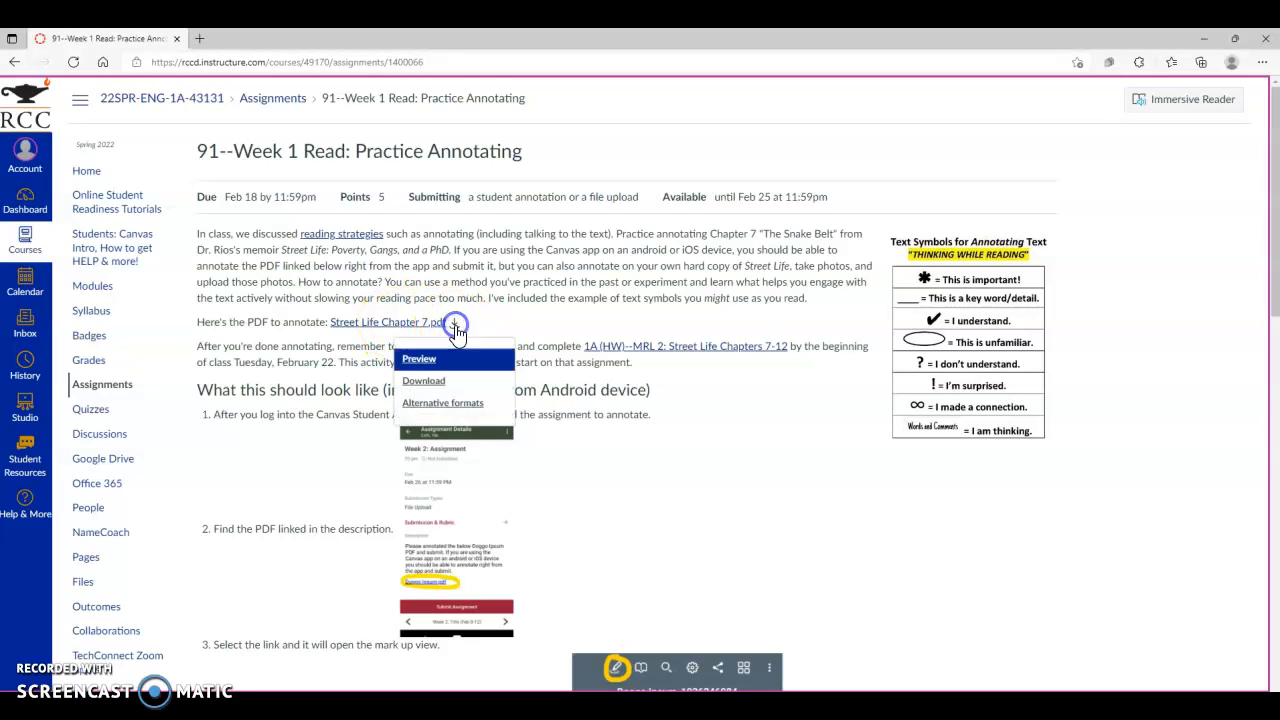
pyautogui.click(444, 360)
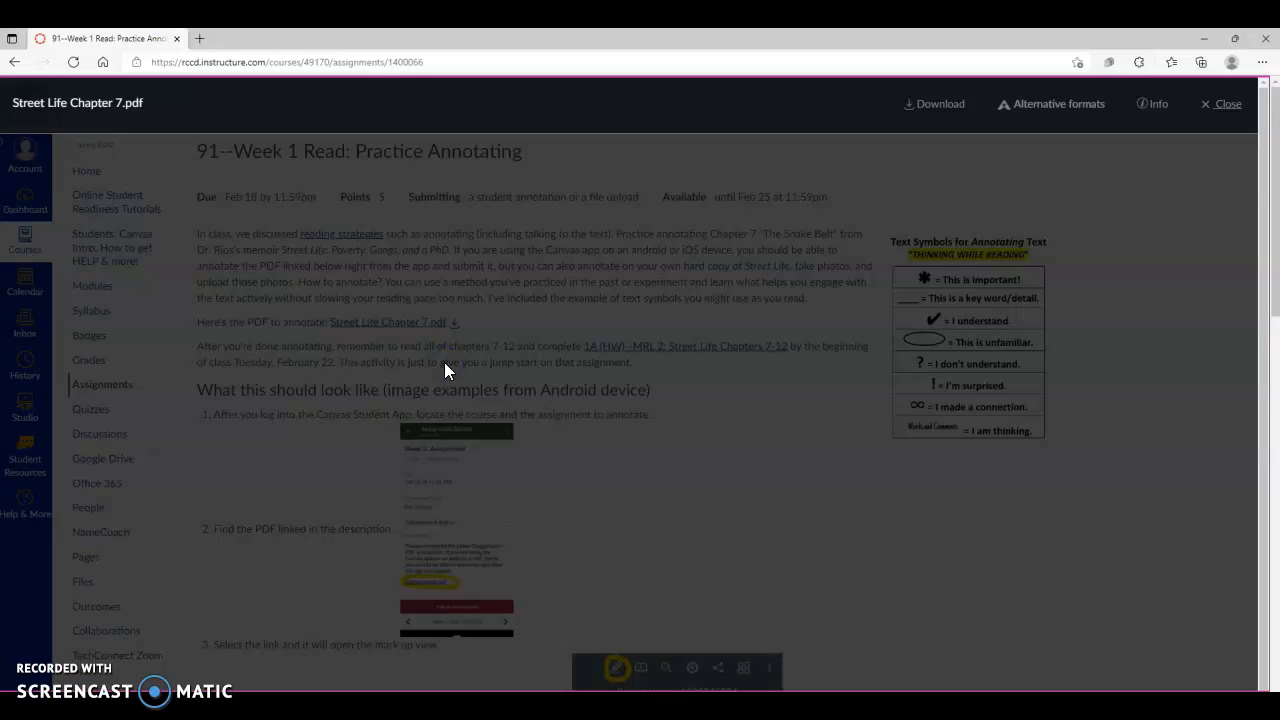
pyautogui.click(1228, 105)
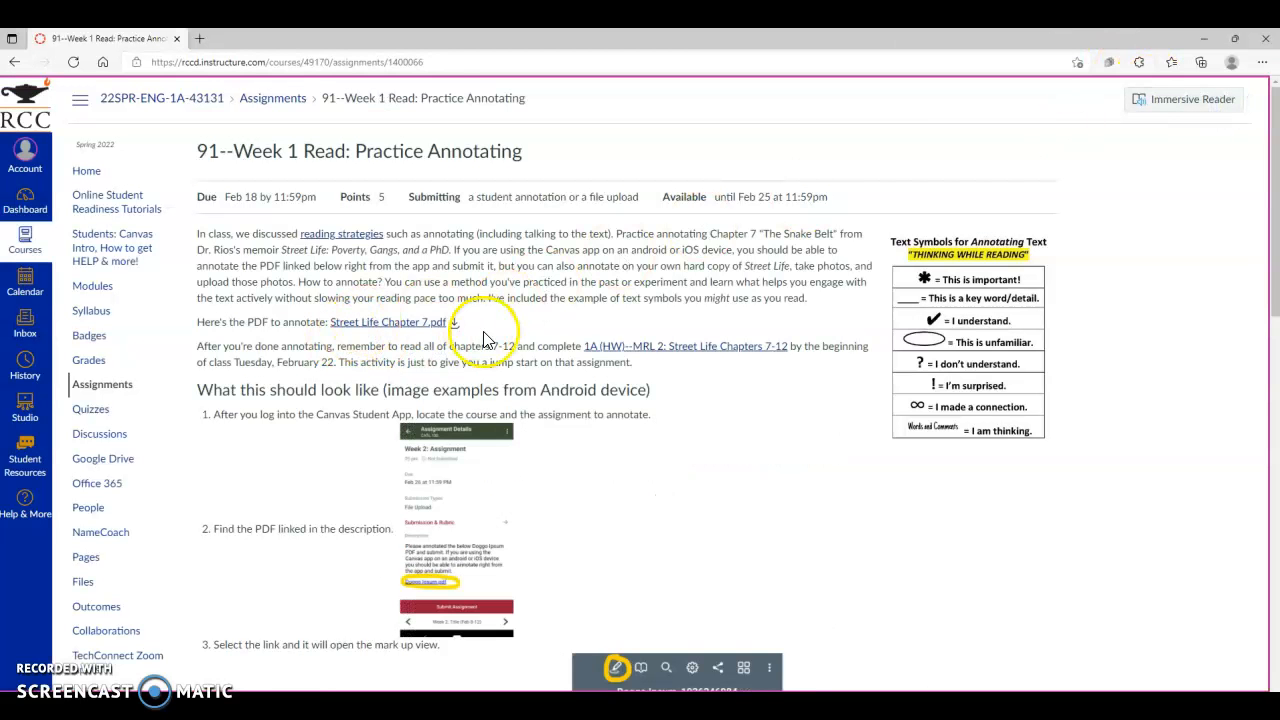
# - Highlight the chapter title words "The Snake Belt" in green in the Student Annotation document
pyautogui.scroll(-3, 480, 335)
pyautogui.scroll(-6, 502, 352)
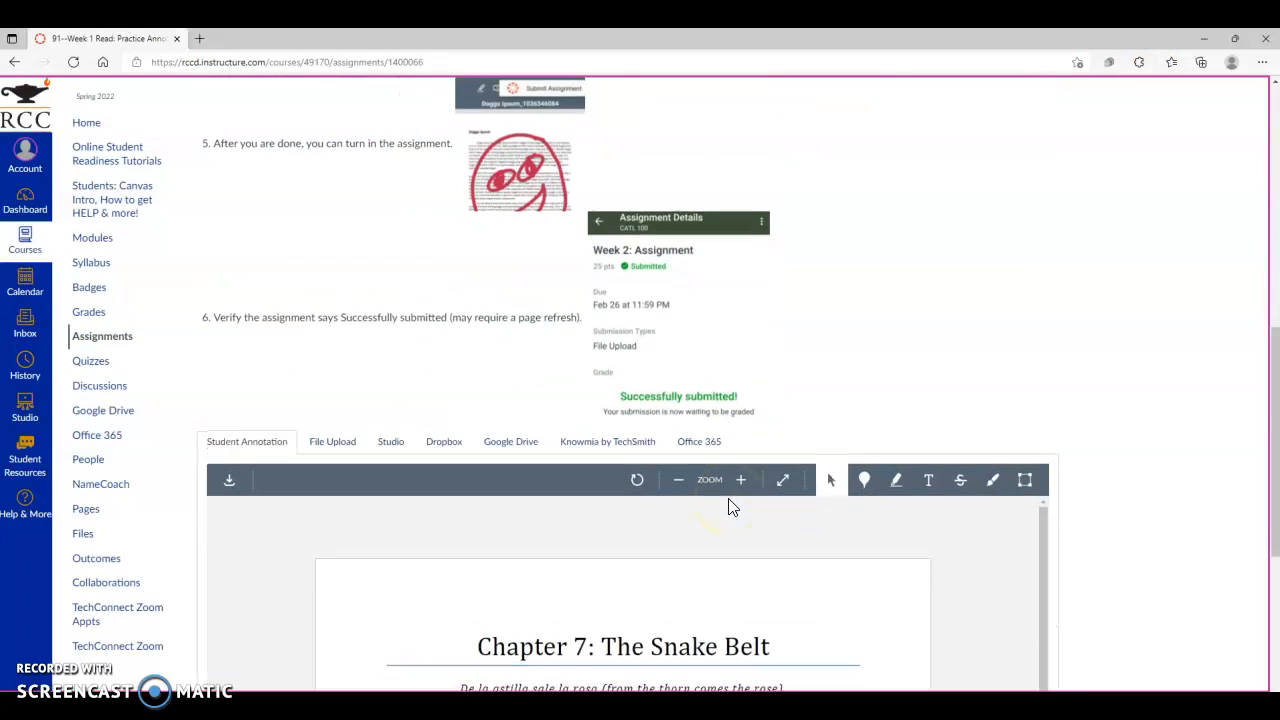
pyautogui.scroll(-2, 740, 500)
pyautogui.scroll(4, 849, 525)
pyautogui.scroll(-3, 1114, 514)
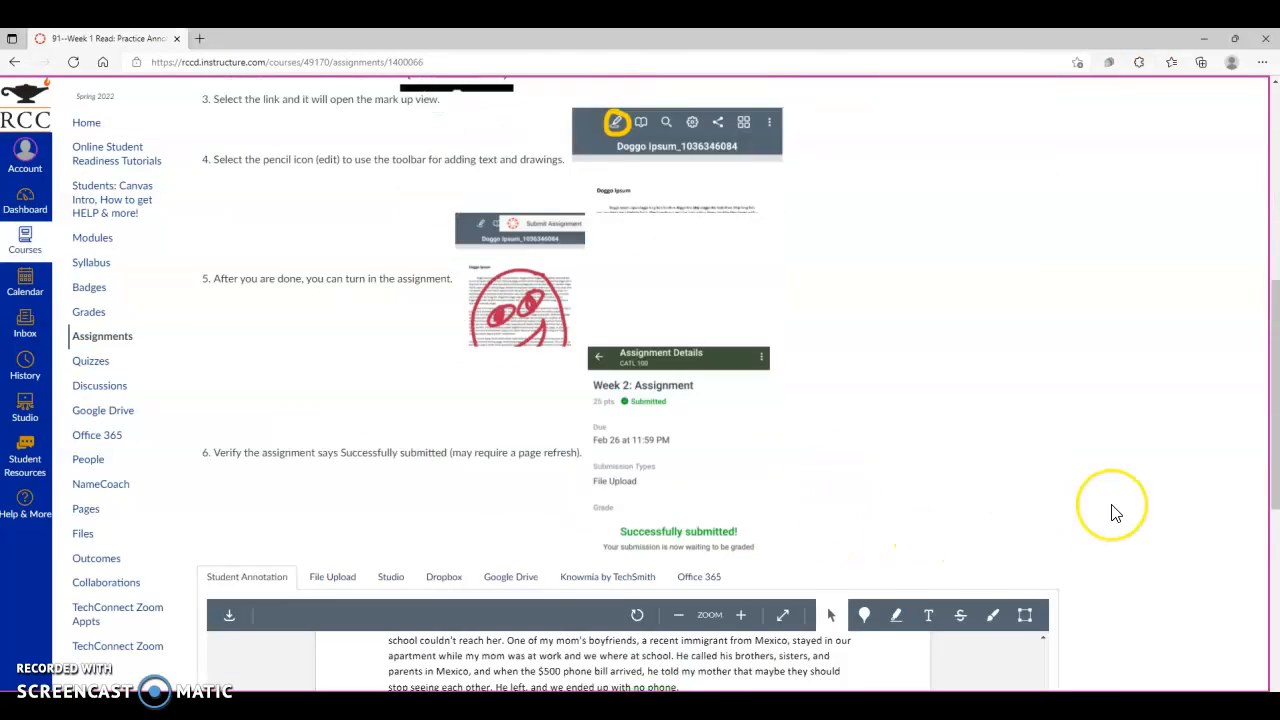
pyautogui.scroll(-4, 1114, 514)
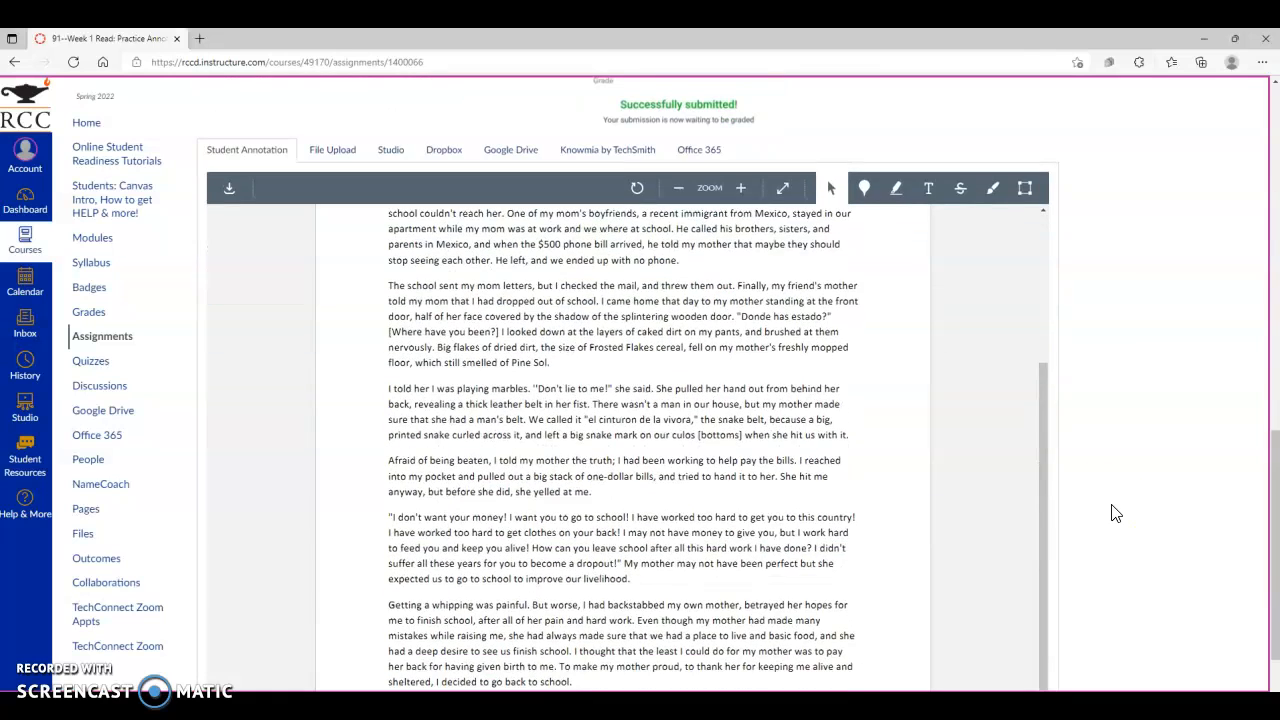
pyautogui.scroll(3, 845, 483)
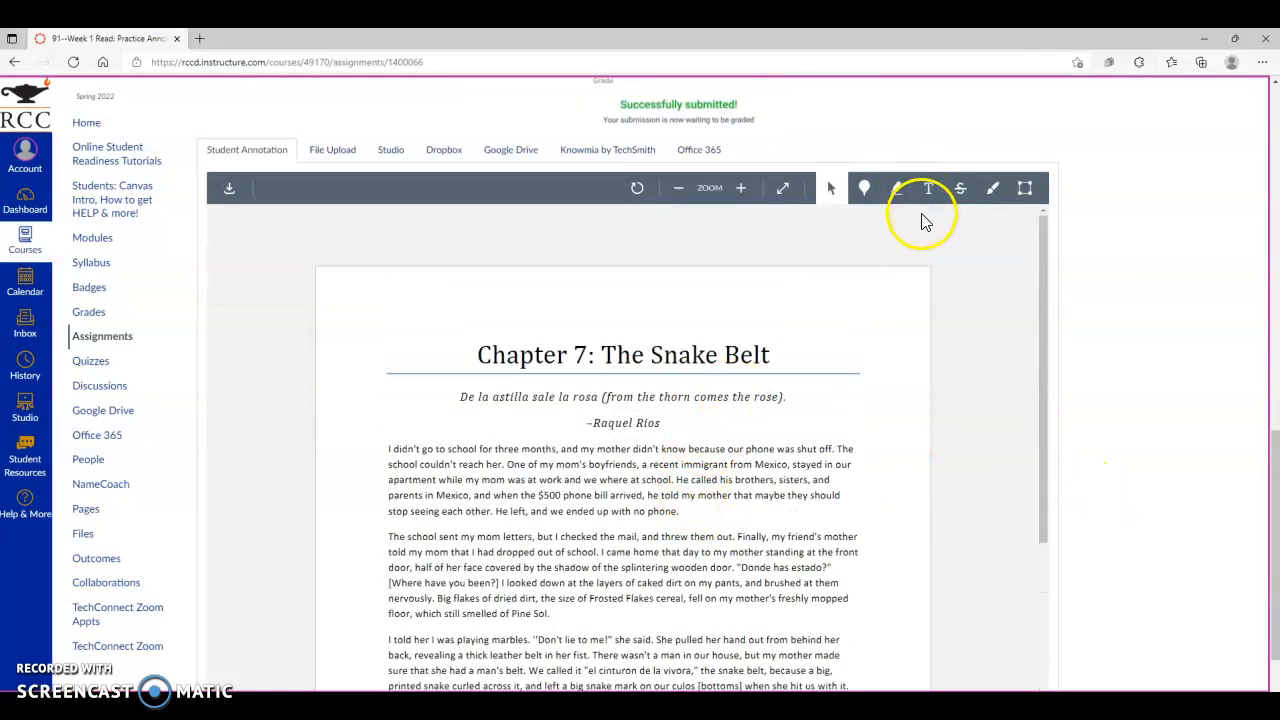
pyautogui.click(898, 192)
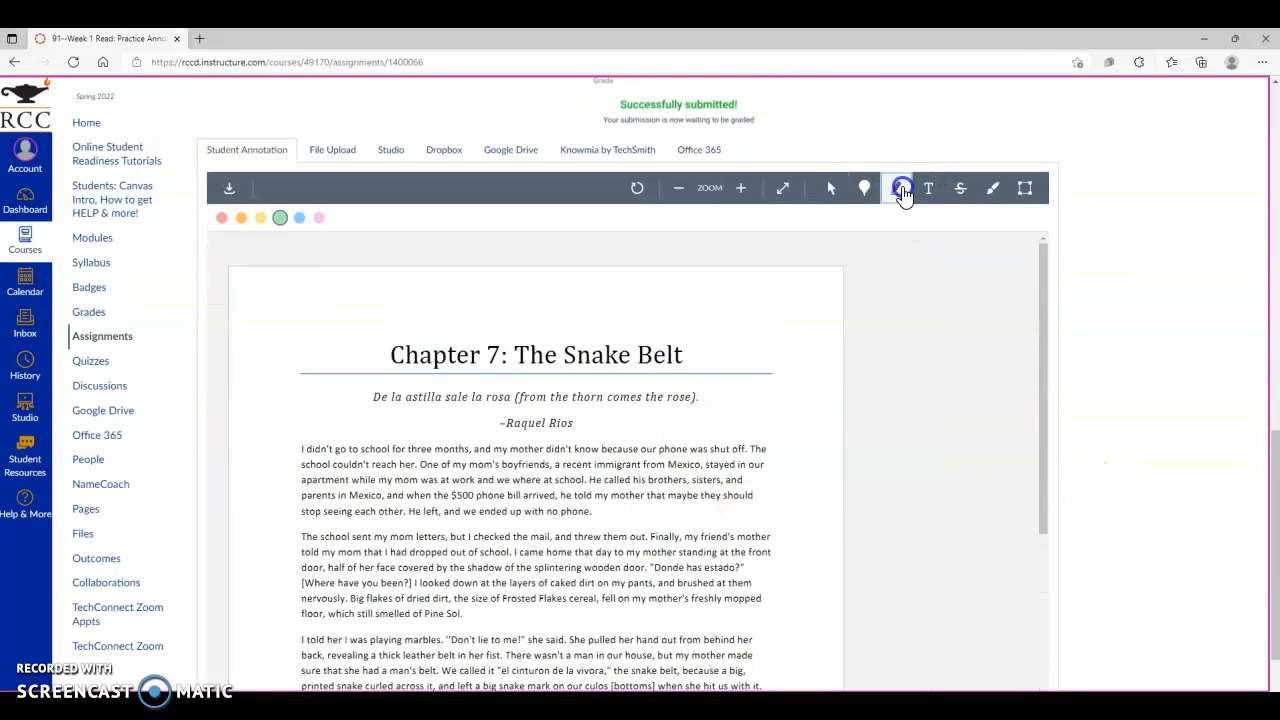
pyautogui.moveTo(514, 342); pyautogui.dragTo(684, 354)
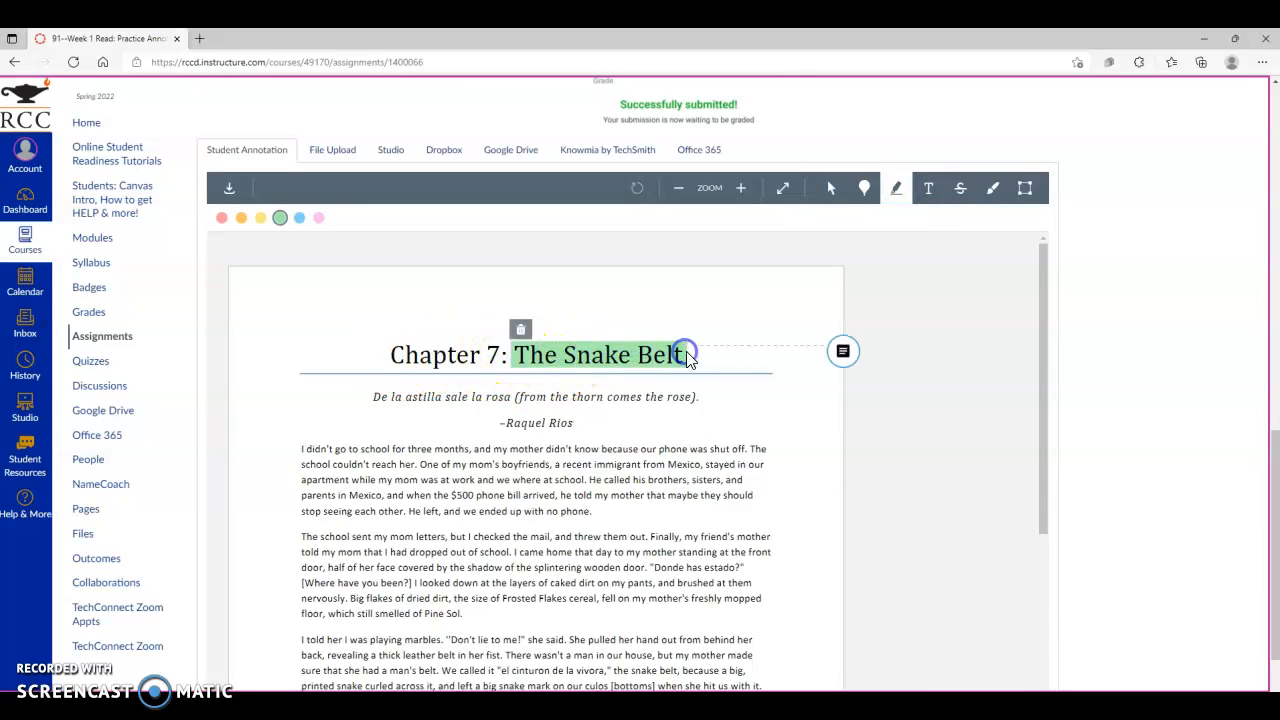
# - Add the comment "This sounds ominous" to the title highlight
pyautogui.click(843, 351)
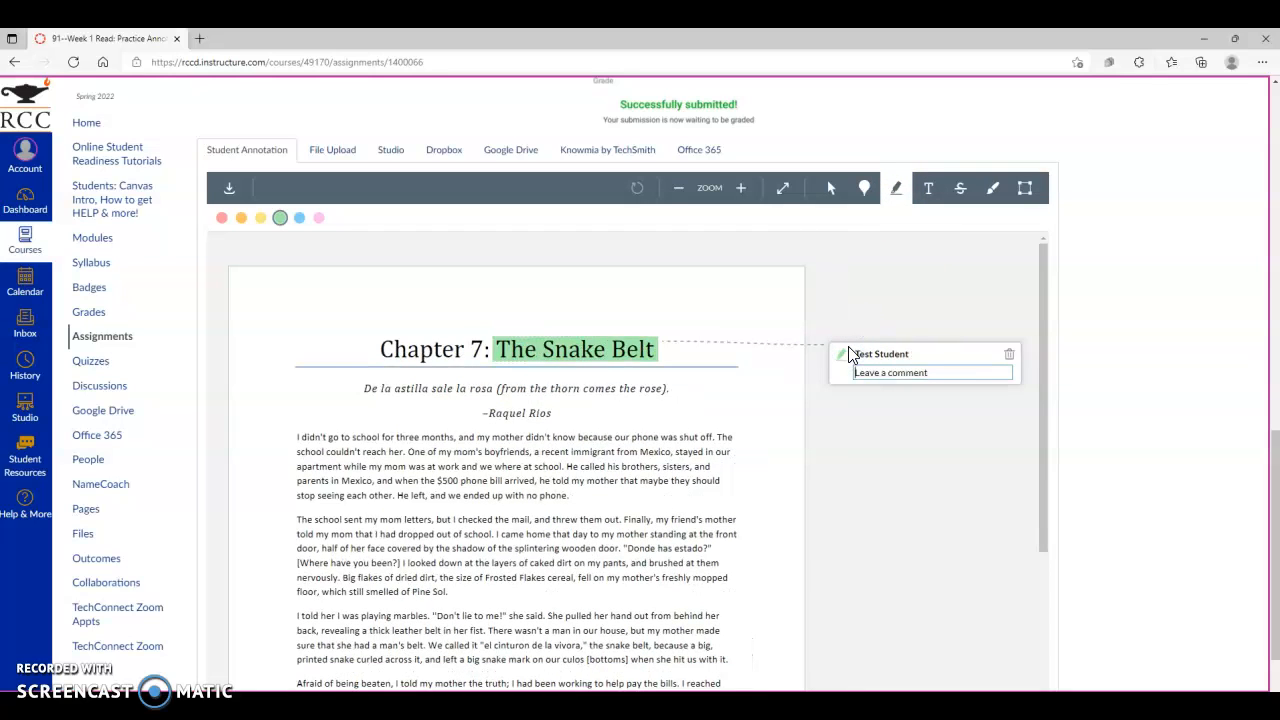
pyautogui.write('This sounds ominous')
pyautogui.click(593, 406)
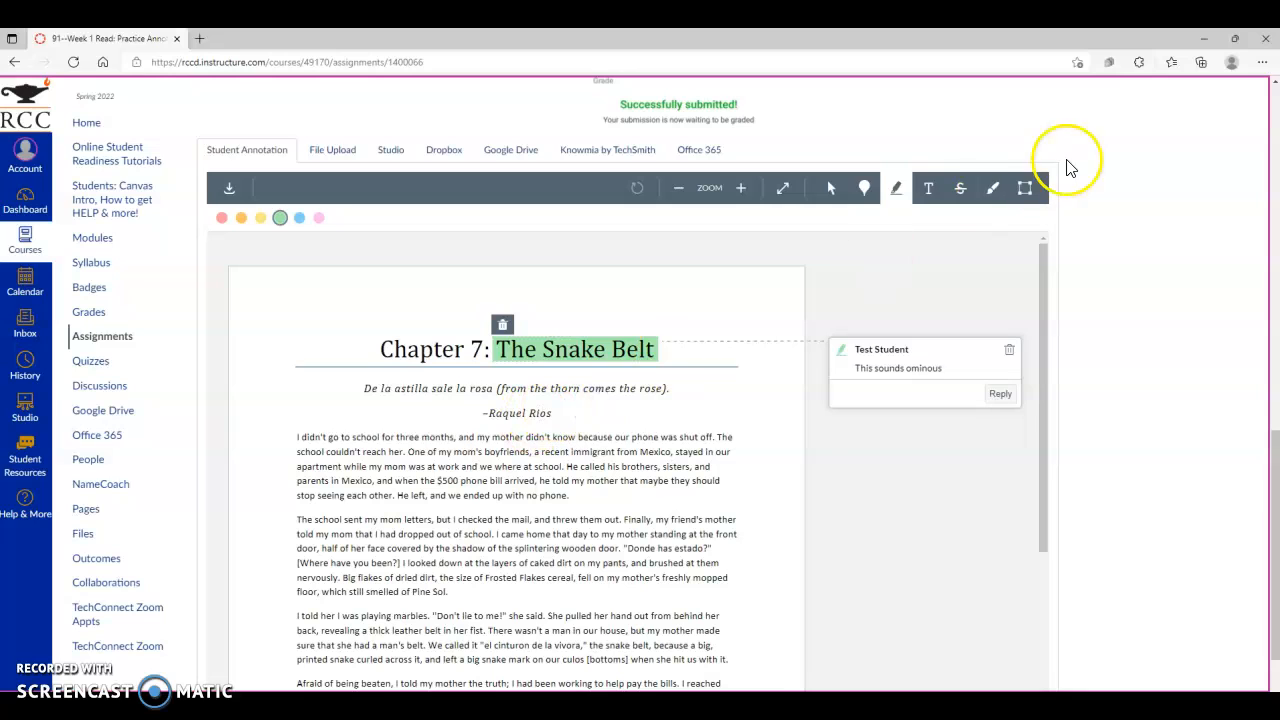
# - Drop a point annotation beside "Raquel Rios" and comment "Rios...is this someone related to the author? Also, I notice he includes both Spanish and the translation"
pyautogui.click(864, 188)
pyautogui.click(572, 400)
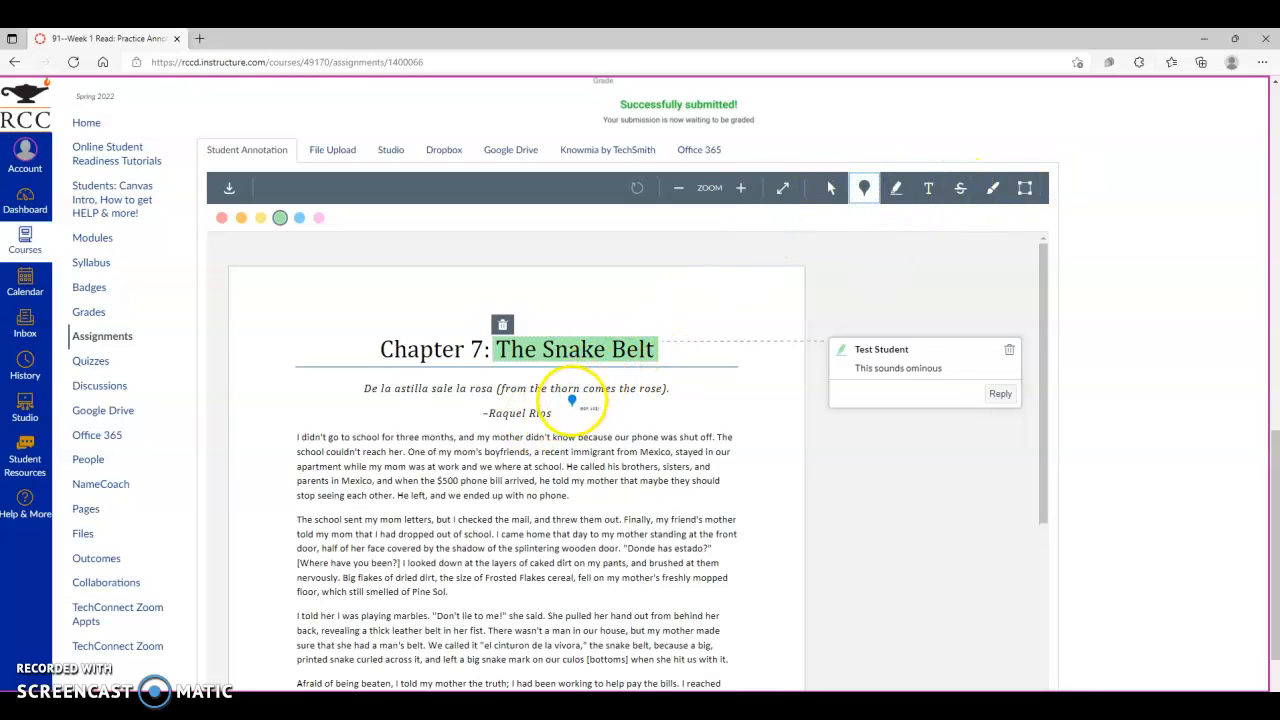
pyautogui.click(555, 410)
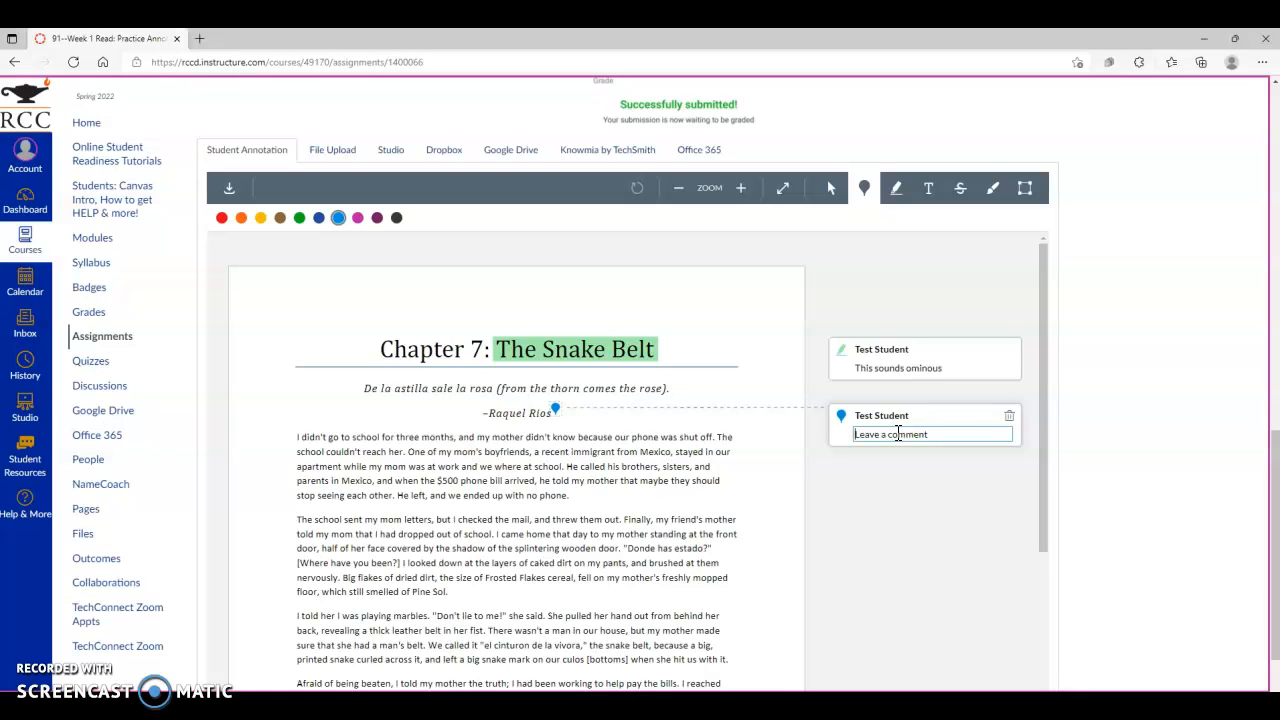
pyautogui.write('Rios...is th')
pyautogui.write('the author? Also, I notice he')
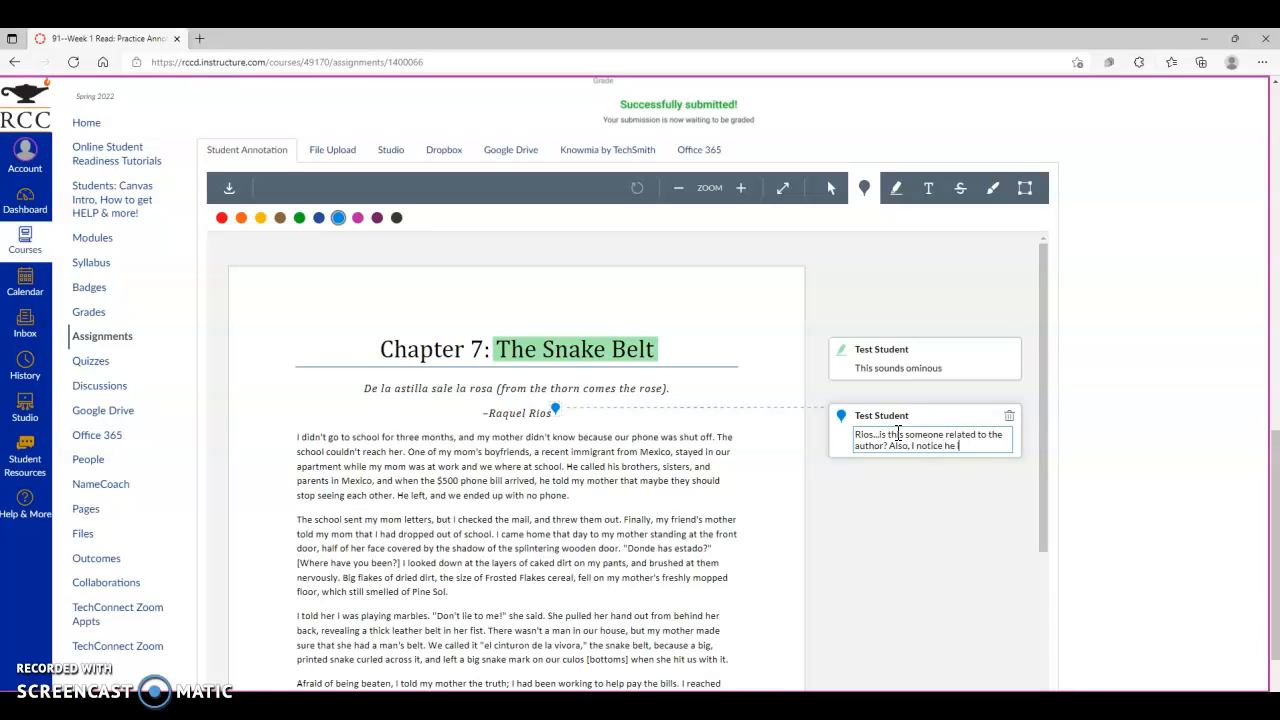
pyautogui.write('includes both')
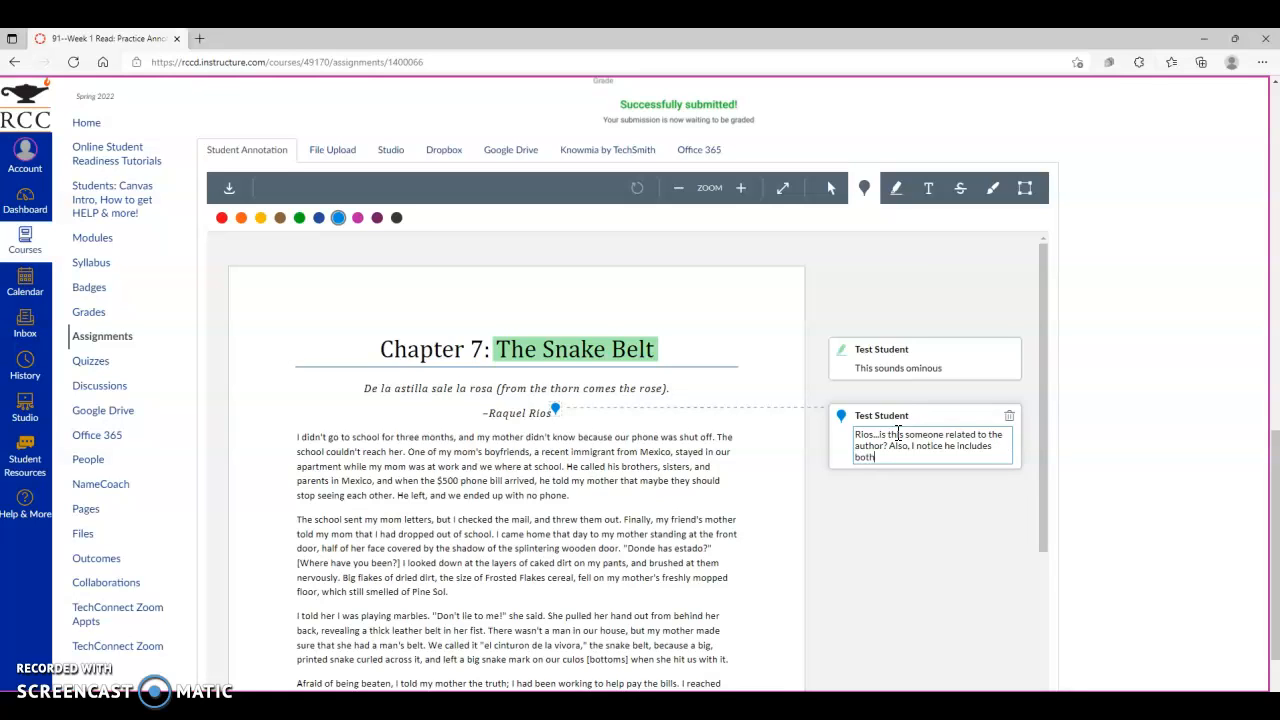
pyautogui.write(' Spanish and the translation')
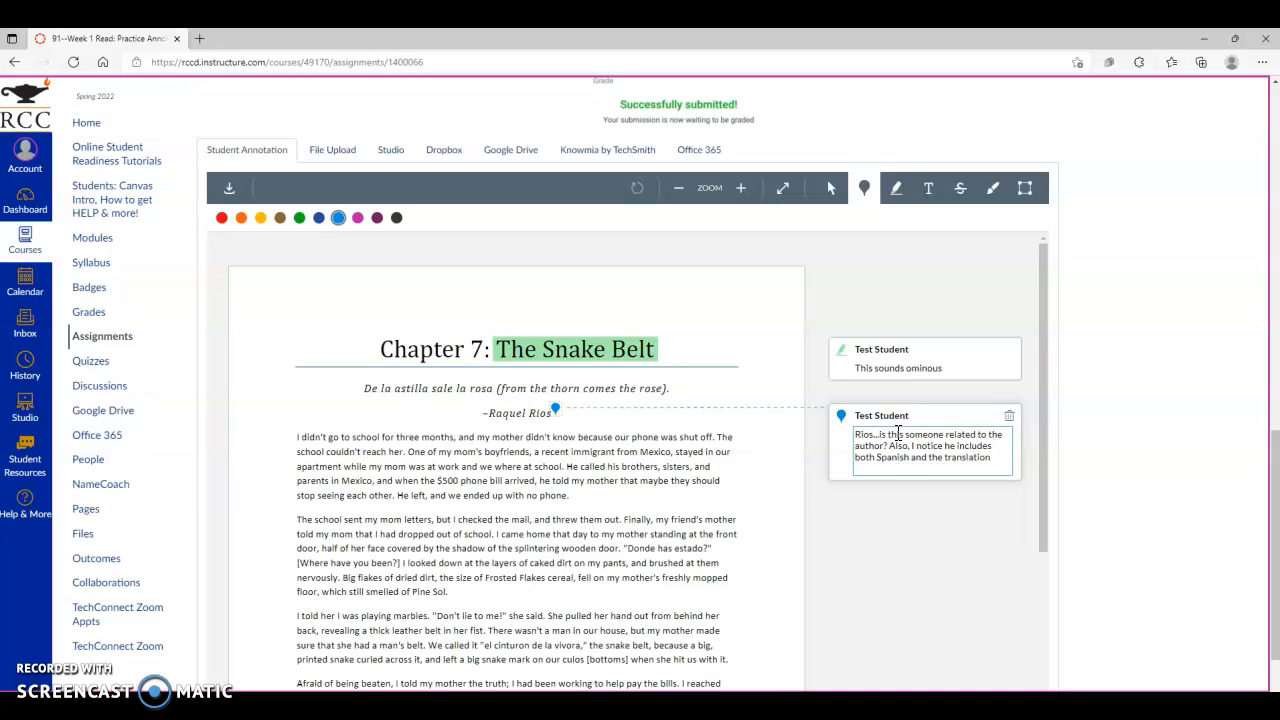
# - Scroll up to review the assignment instructions above the annotation area
pyautogui.scroll(-1, 420, 420)
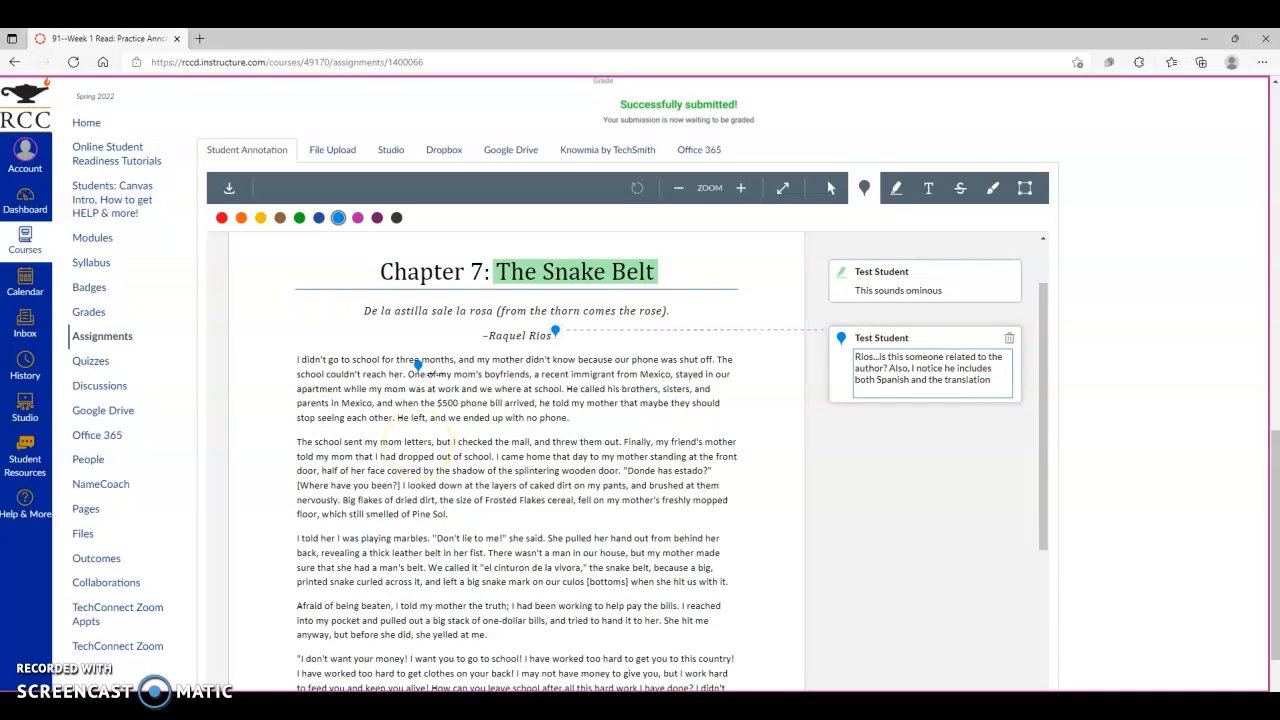
pyautogui.scroll(-1, 418, 362)
pyautogui.scroll(2, 987, 475)
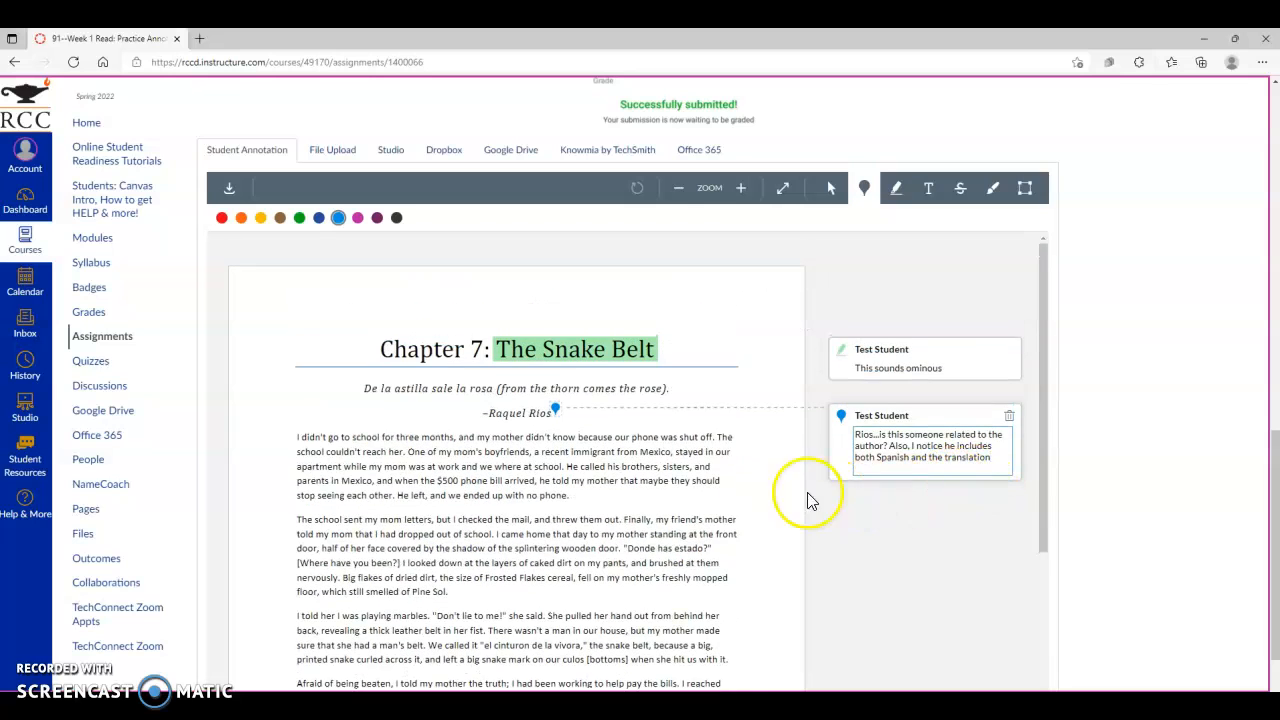
pyautogui.scroll(1, 1116, 360)
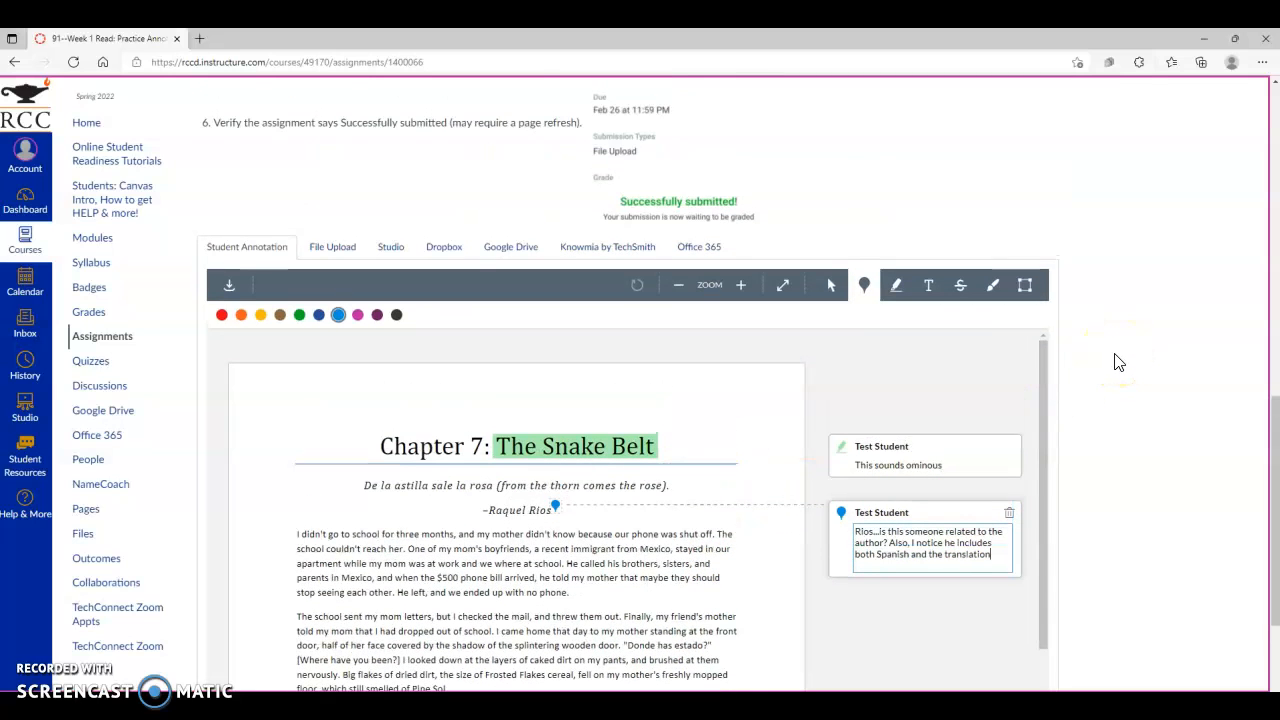
pyautogui.scroll(5, 1114, 362)
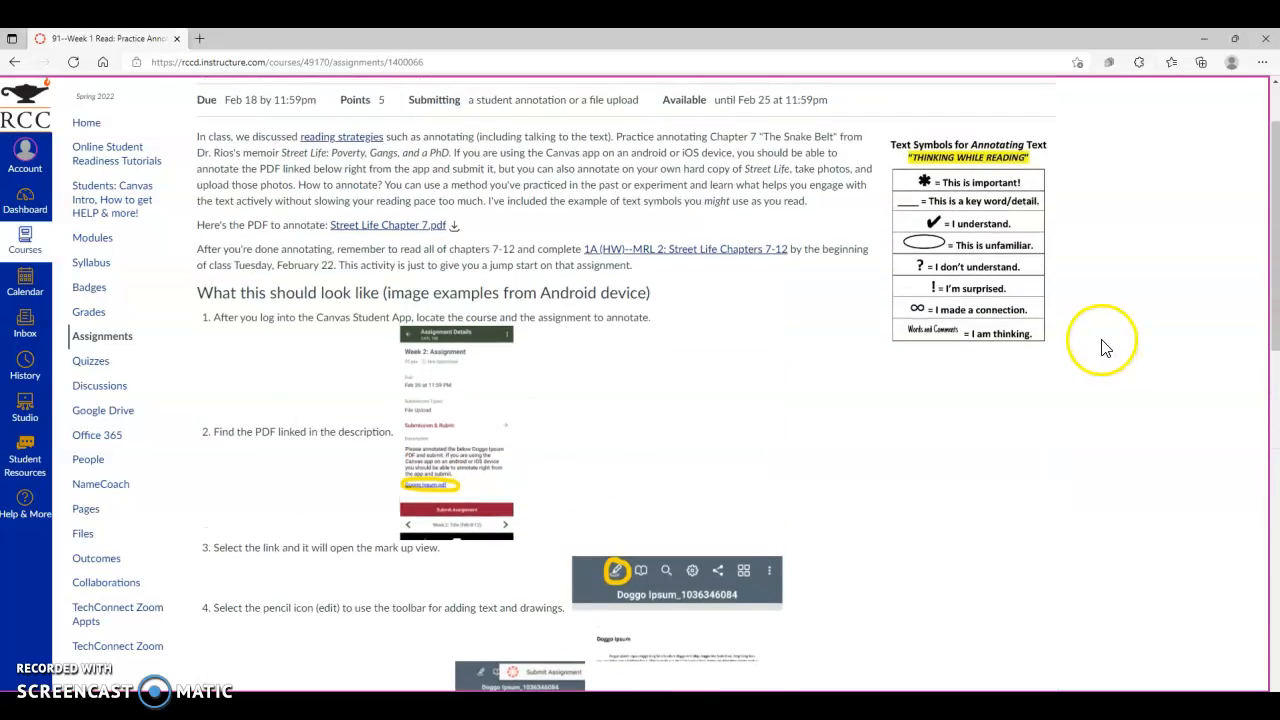
pyautogui.scroll(1, 1105, 347)
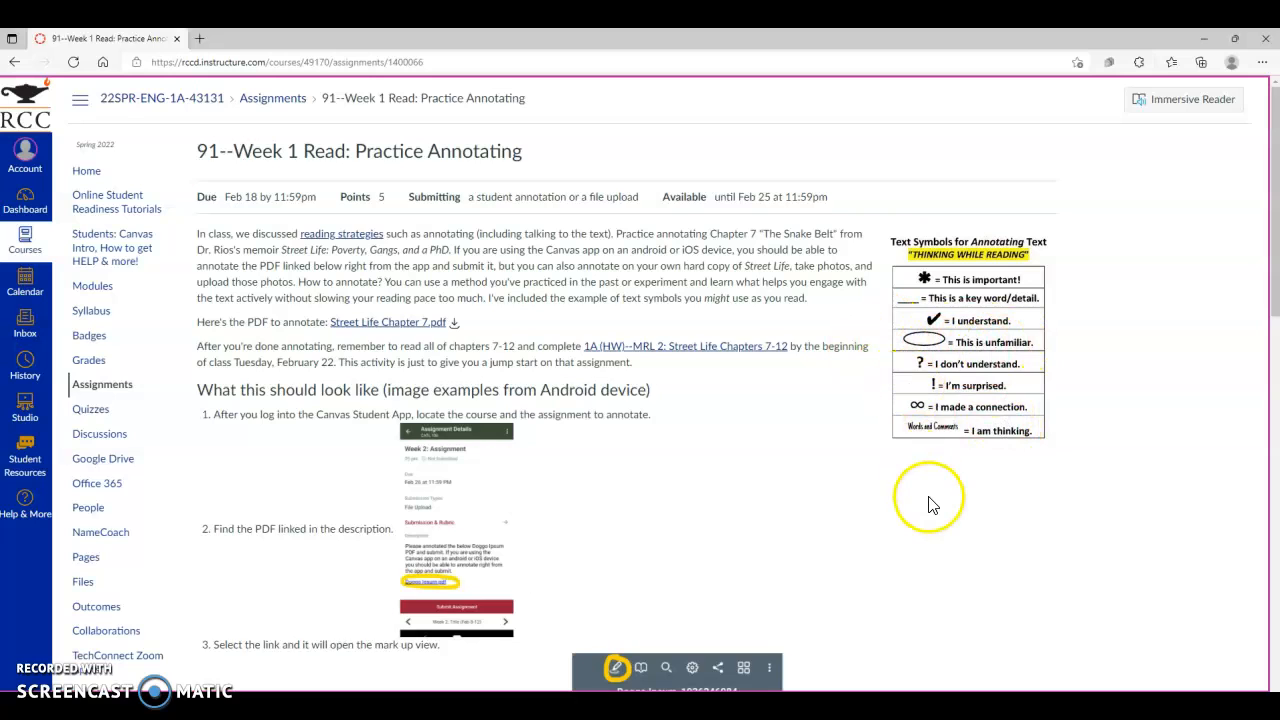
# - Circle "$500" in the first paragraph with the freehand drawing tool and comment "Yikes!" on it
pyautogui.scroll(-7, 930, 500)
pyautogui.scroll(-3, 943, 480)
pyautogui.scroll(1, 1071, 380)
pyautogui.scroll(-2, 1023, 240)
pyautogui.click(993, 190)
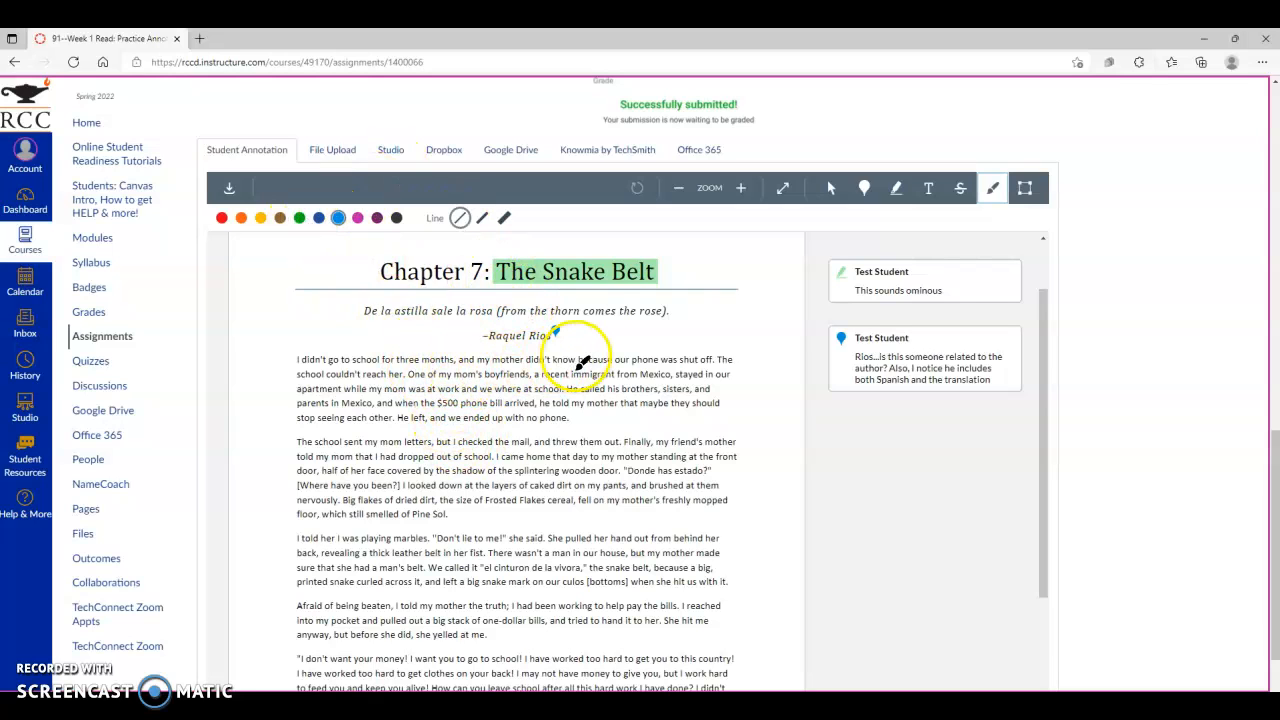
pyautogui.moveTo(468, 396)
pyautogui.mouseDown()
pyautogui.moveTo(444, 386)
pyautogui.moveTo(437, 398)
pyautogui.moveTo(466, 402)
pyautogui.mouseUp()
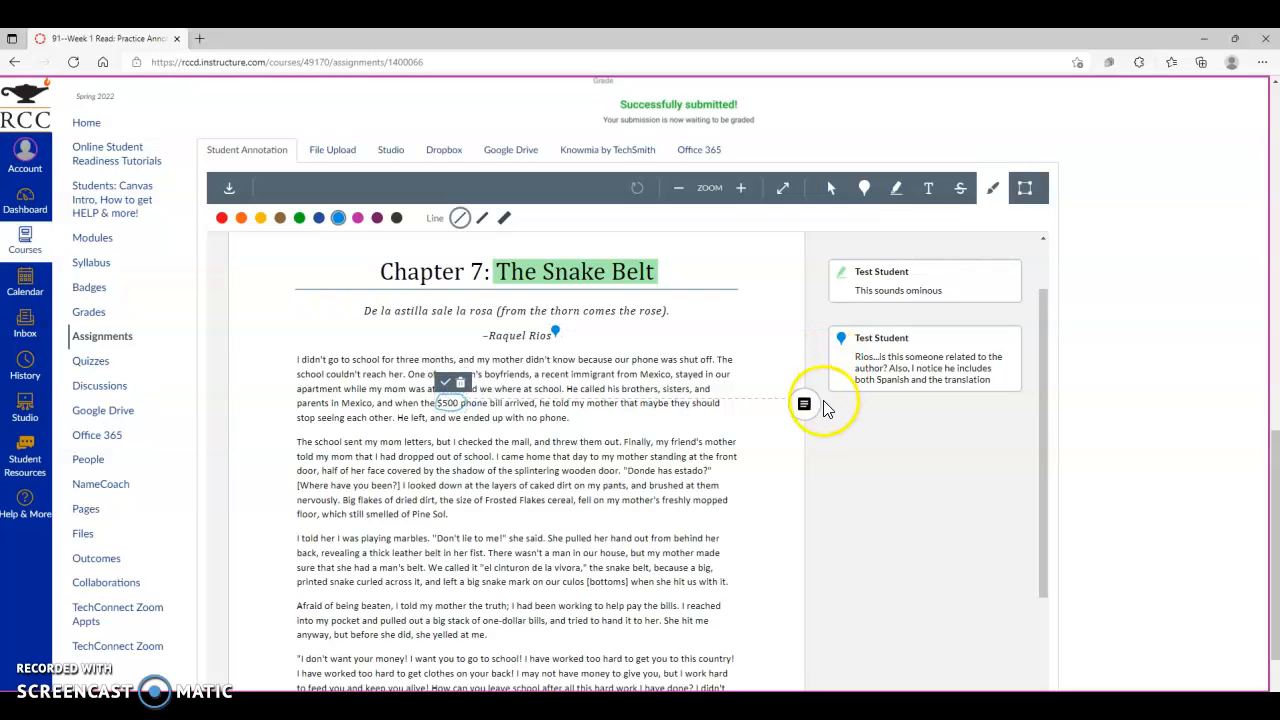
pyautogui.click(806, 404)
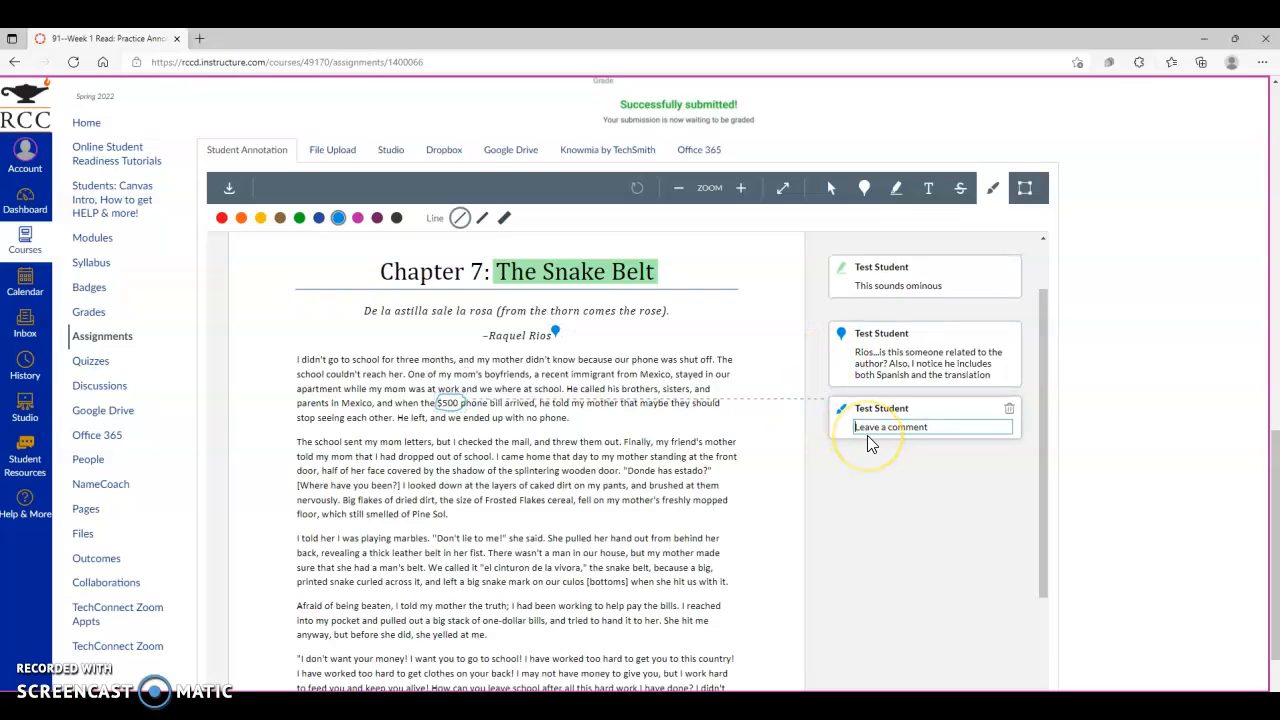
pyautogui.write('Yikes!')
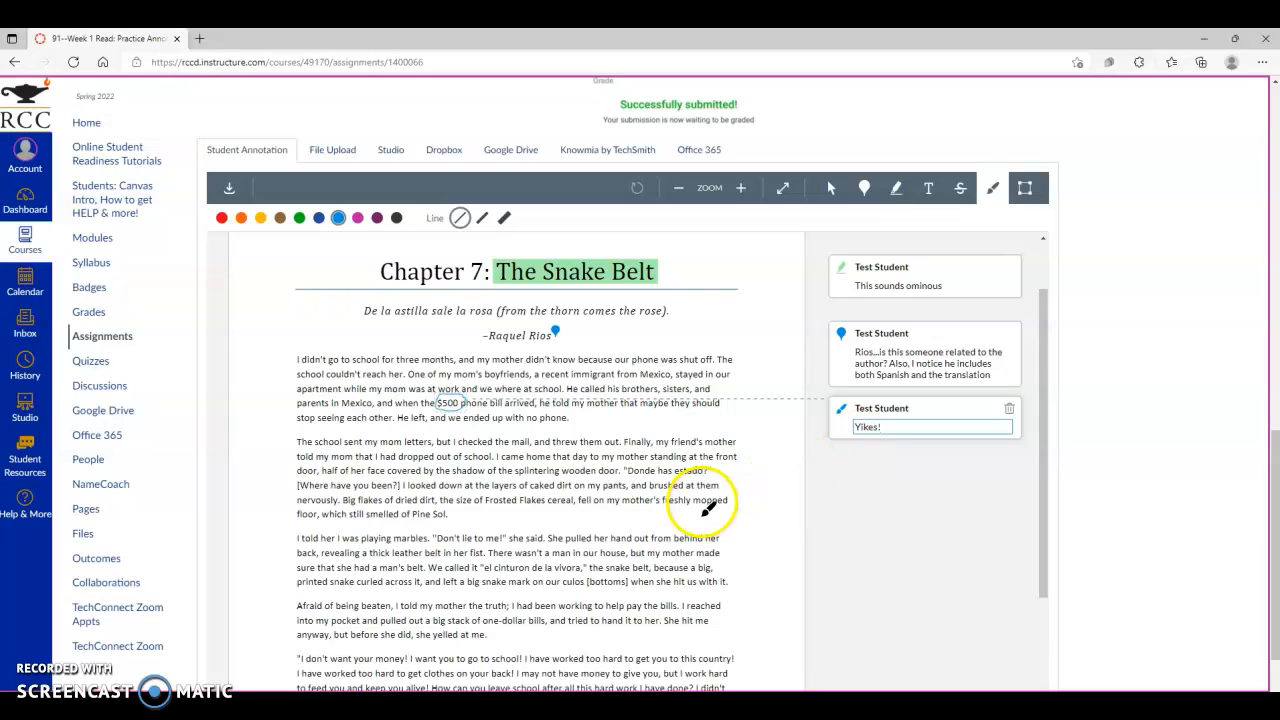
# - Highlight the quote "Don't lie to me!" in the third paragraph
pyautogui.click(900, 192)
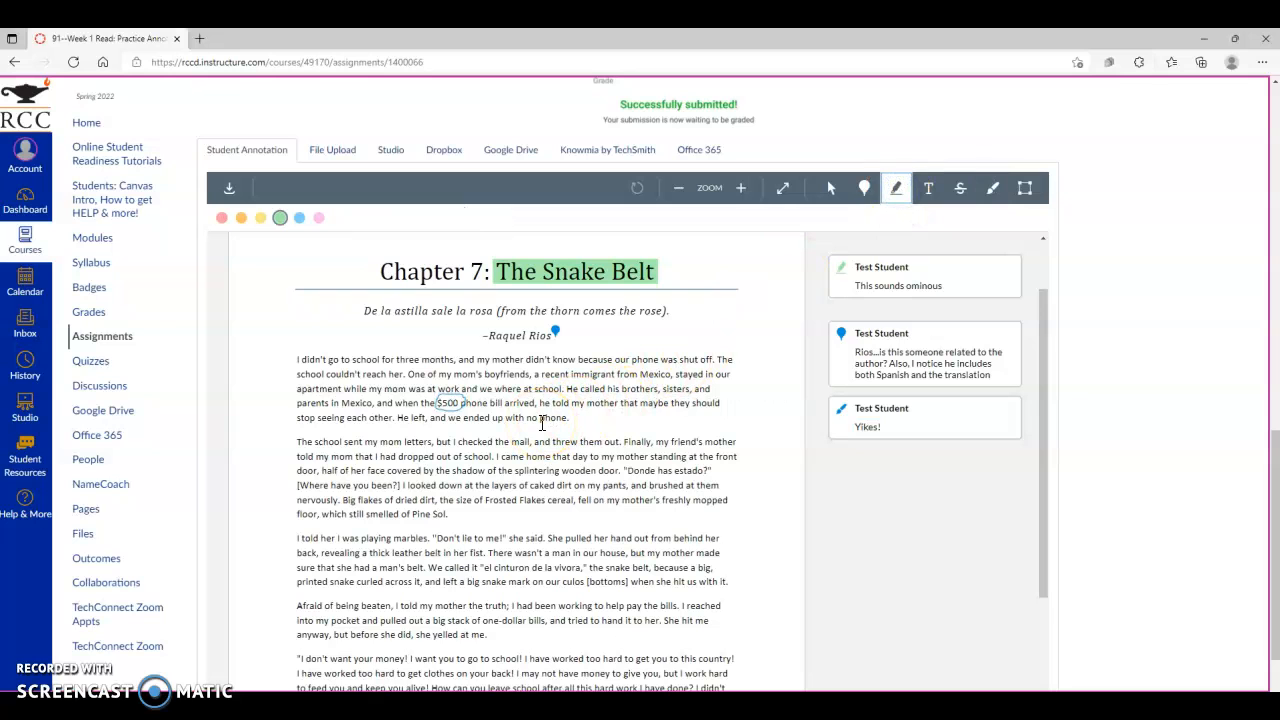
pyautogui.scroll(-1, 567, 441)
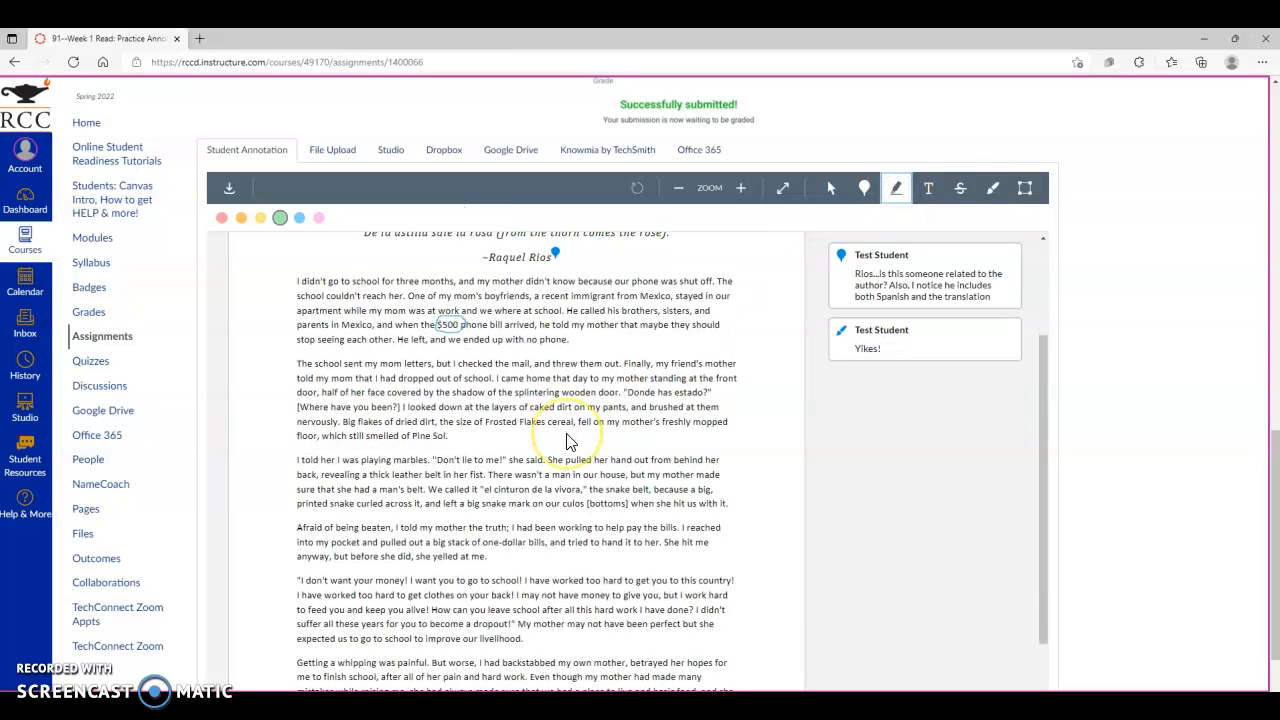
pyautogui.scroll(-1, 567, 441)
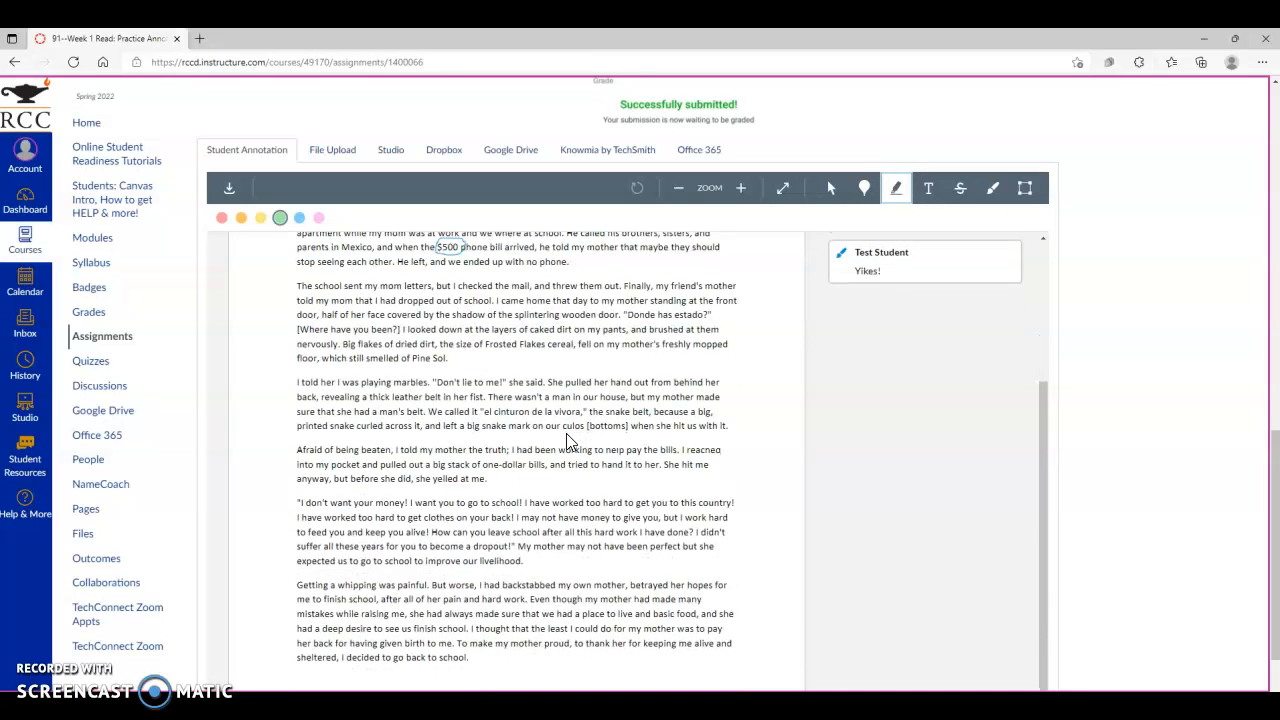
pyautogui.scroll(3, 567, 441)
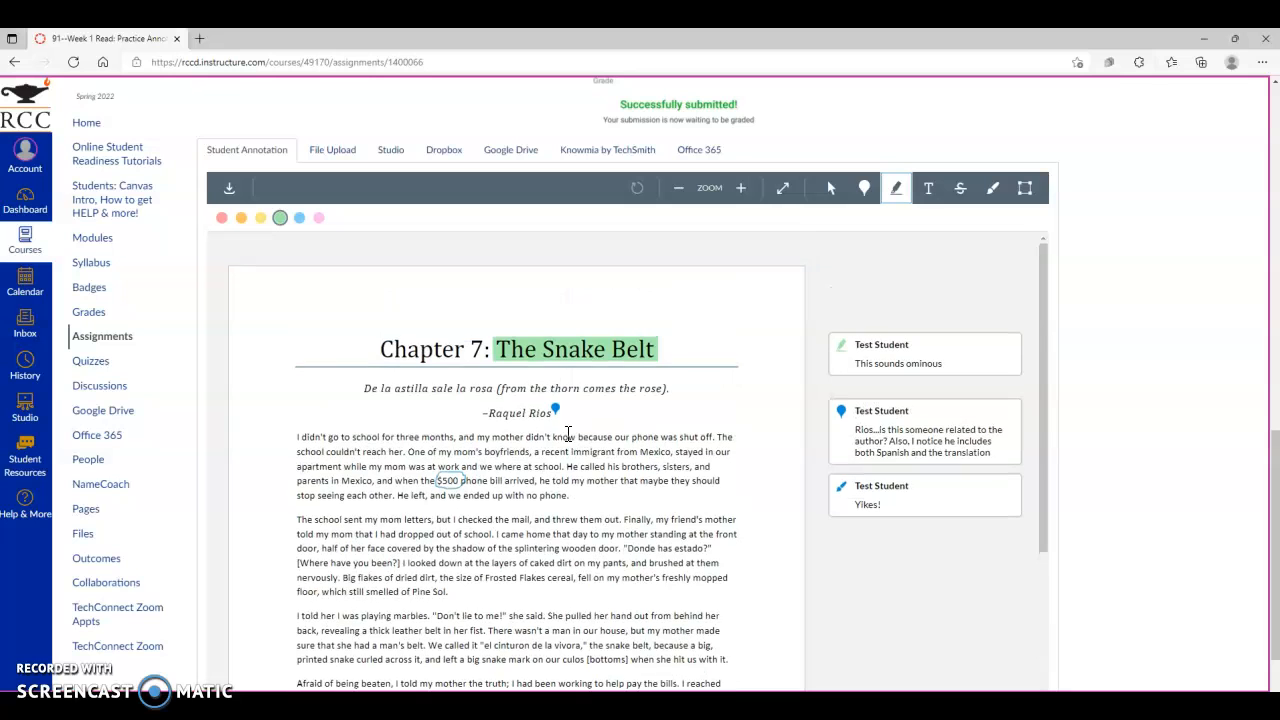
pyautogui.scroll(-2, 567, 434)
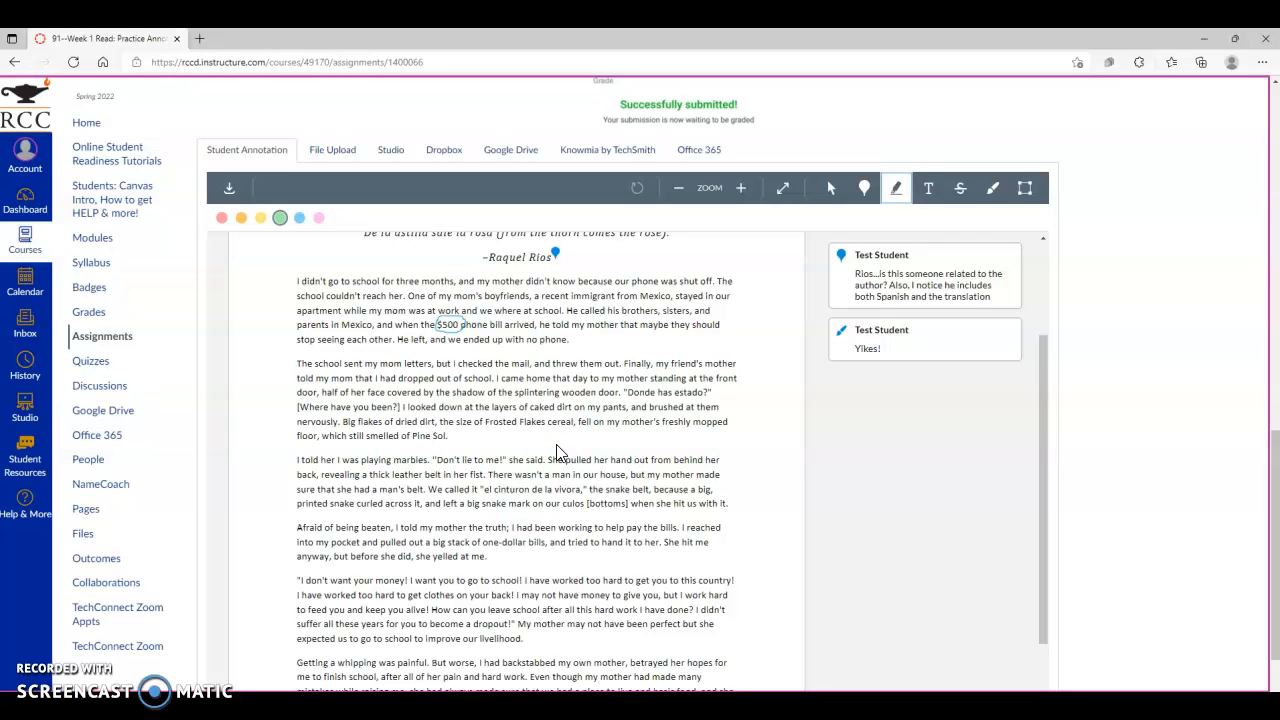
pyautogui.scroll(1, 571, 455)
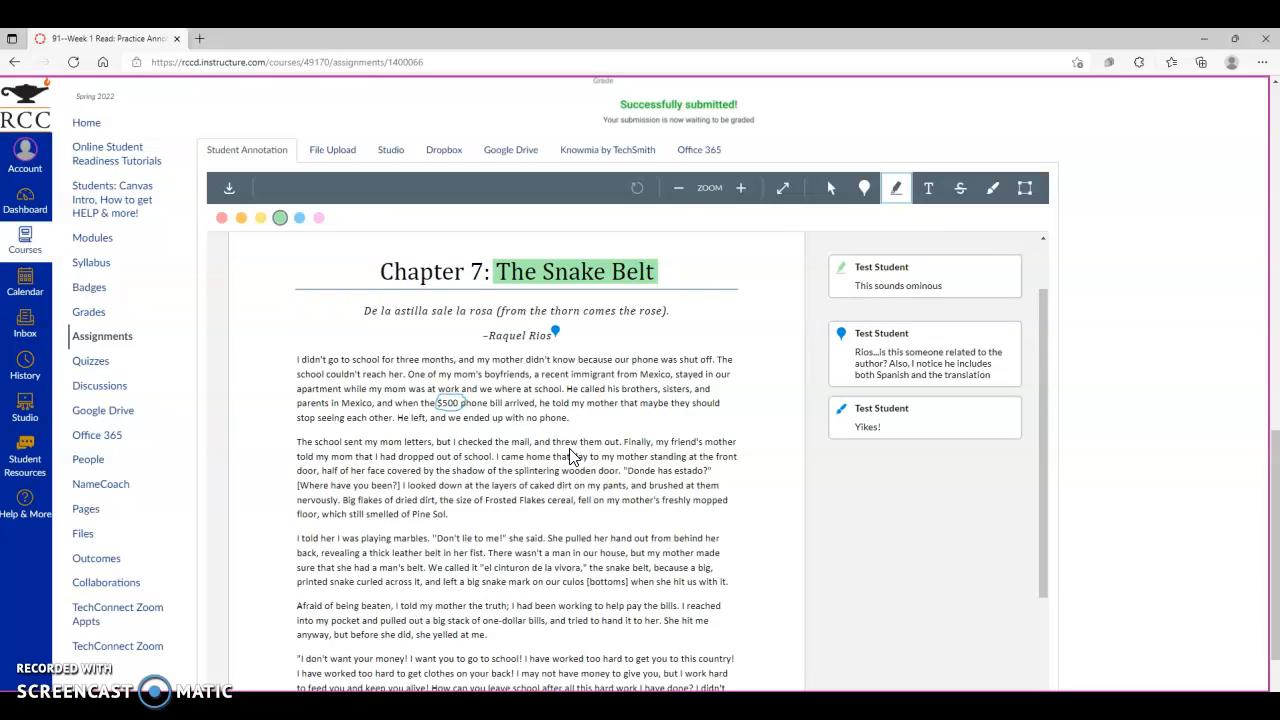
pyautogui.click(562, 457)
pyautogui.scroll(-2, 1130, 418)
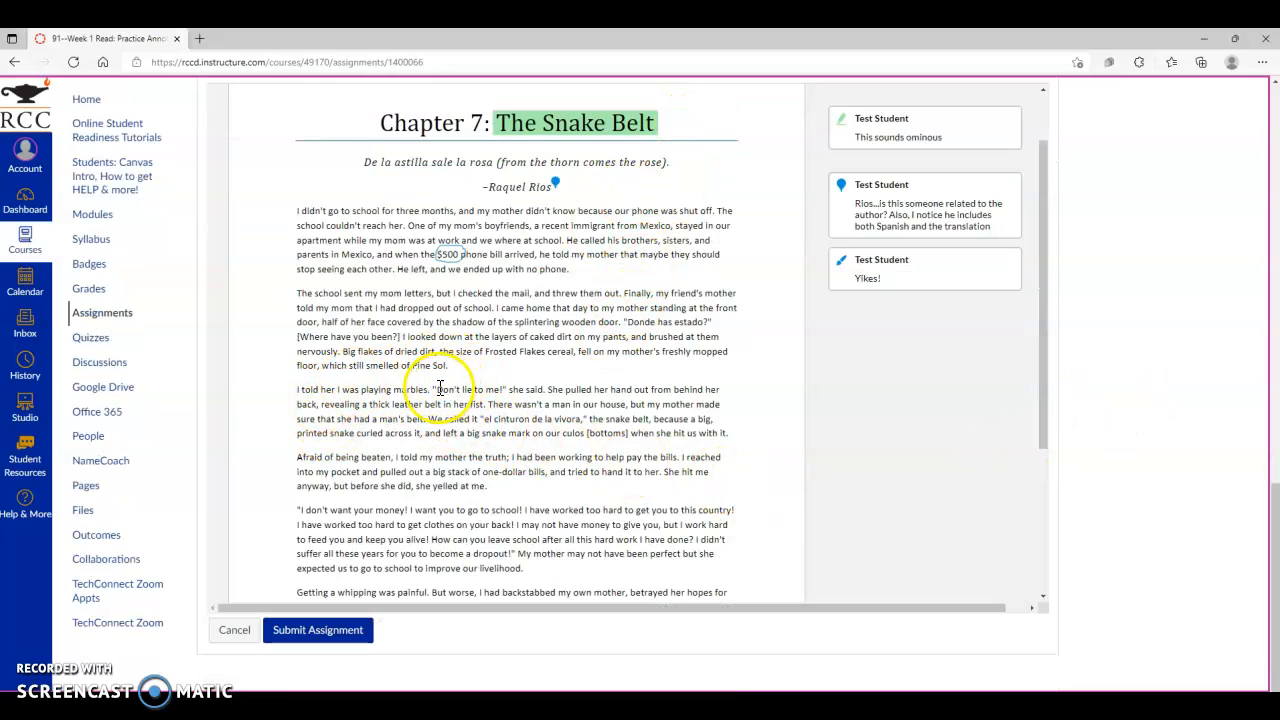
pyautogui.moveTo(431, 389); pyautogui.dragTo(507, 390)
pyautogui.scroll(-1, 508, 514)
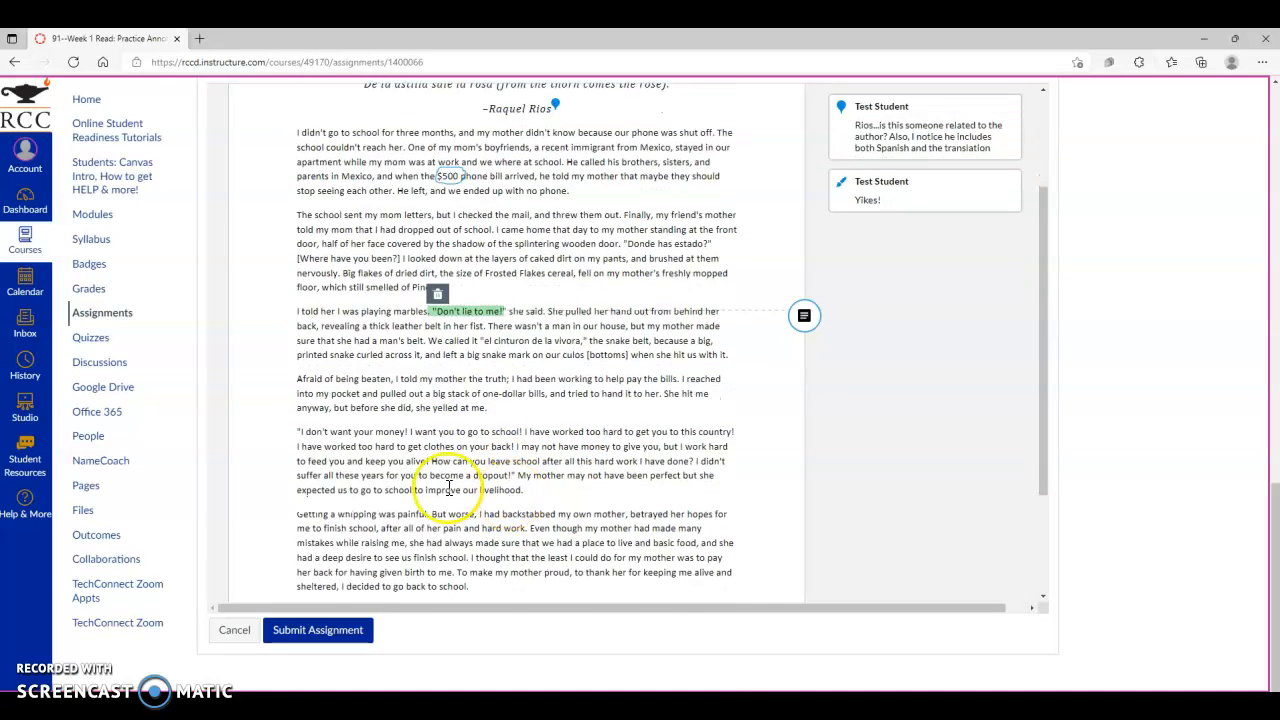
# - Highlight the paragraph beginning "I don't want your money!" and comment "Despite her abuse. Rios seems to appreciate his mother in part"
pyautogui.moveTo(296, 432); pyautogui.dragTo(531, 494)
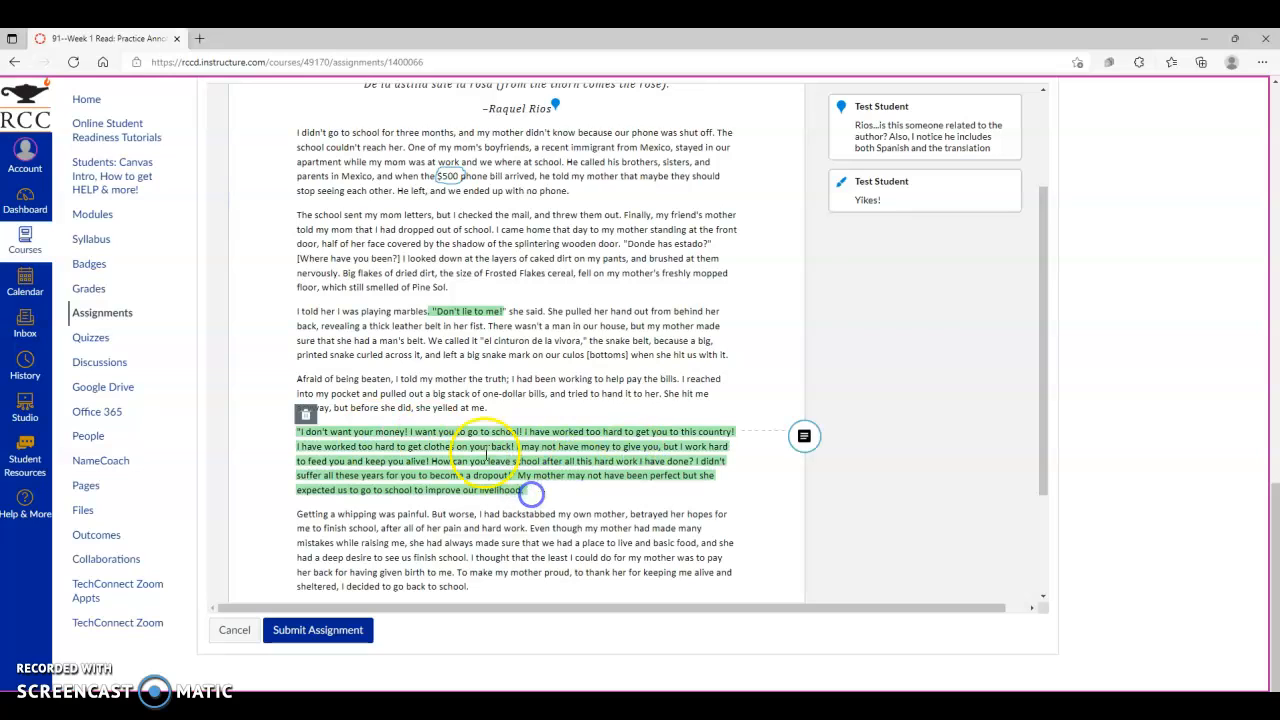
pyautogui.click(808, 437)
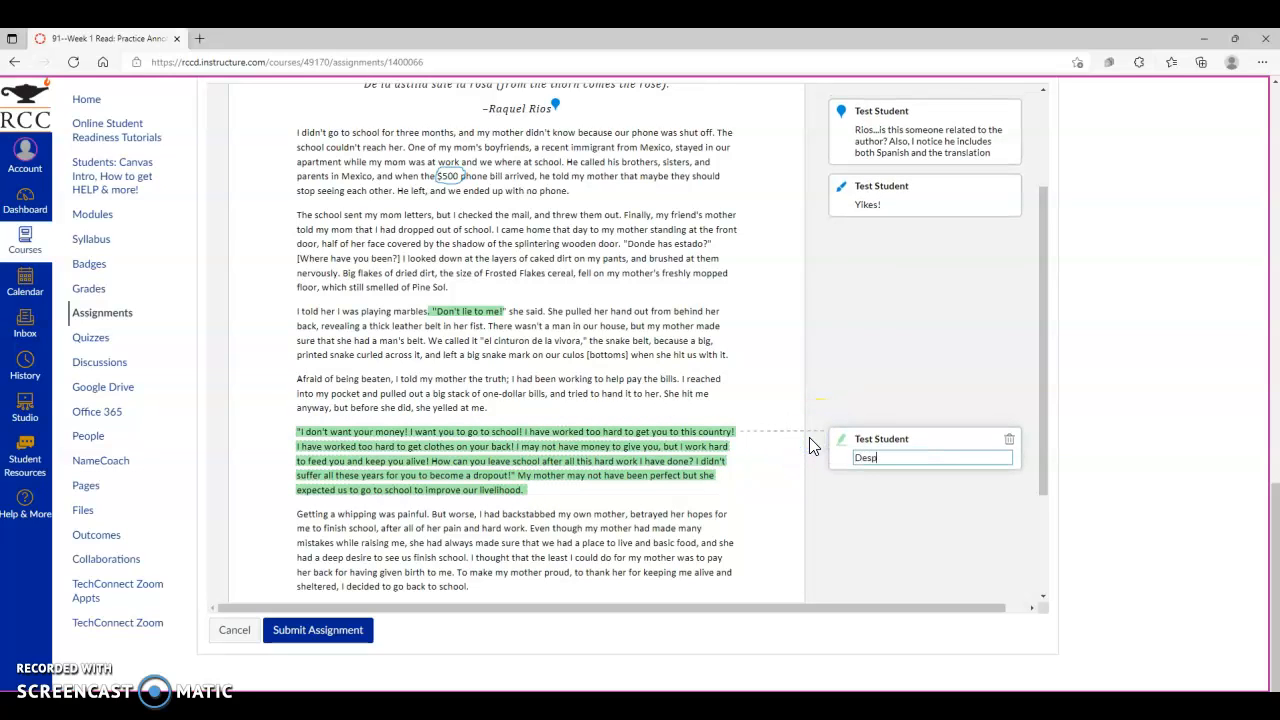
pyautogui.write('Despite her abuse, Rios seem')
pyautogui.press('BackSpace')
pyautogui.press('BackSpace')
pyautogui.press('BackSpace')
pyautogui.press('BackSpace')
pyautogui.press('BackSpace')
pyautogui.press('BackSpace')
pyautogui.press('BackSpace')
pyautogui.press('BackSpace')
pyautogui.press('BackSpace')
pyautogui.write('Rios seems to appreciate his mother in part')
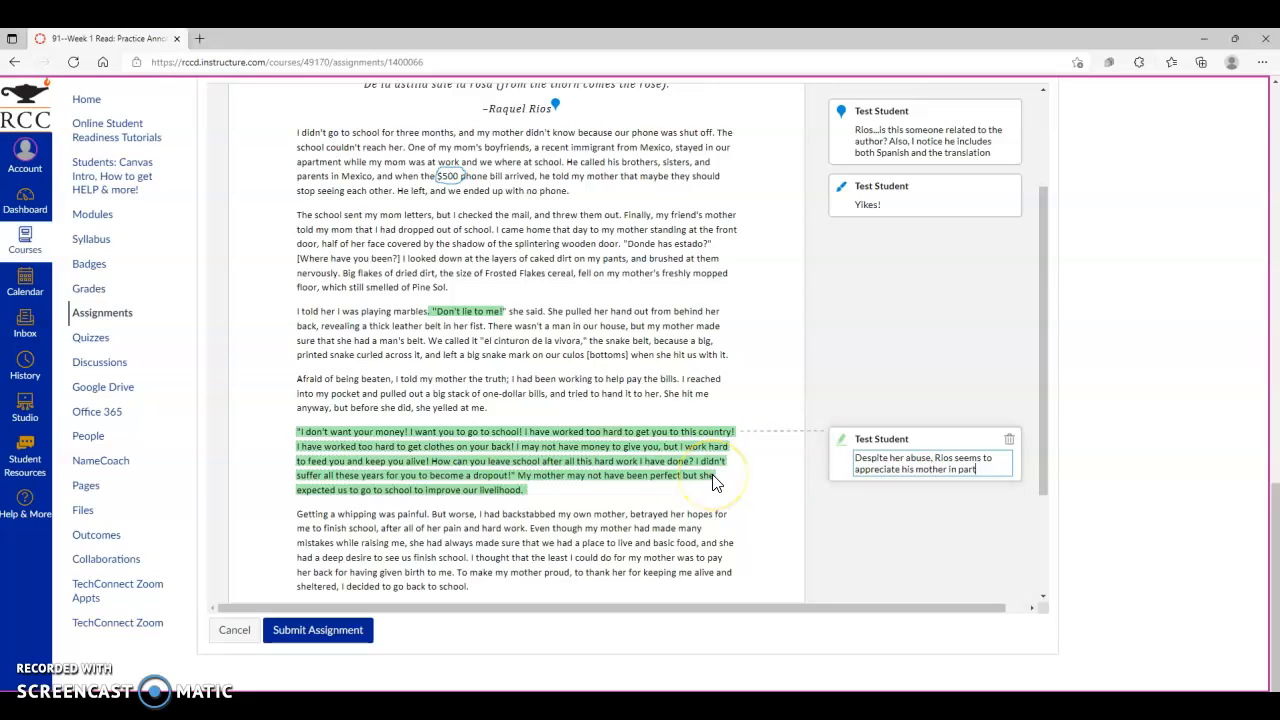
pyautogui.scroll(2, 714, 482)
pyautogui.scroll(-1, 714, 470)
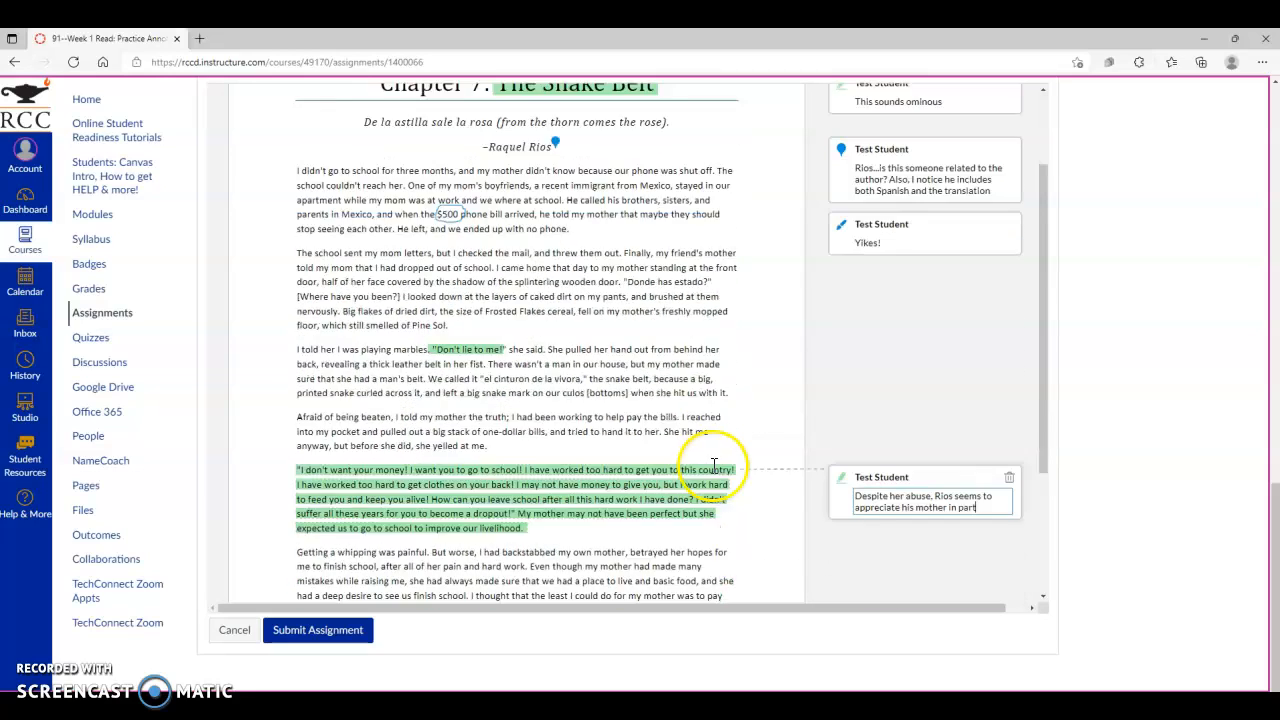
pyautogui.scroll(-2, 714, 468)
pyautogui.scroll(1, 714, 474)
pyautogui.scroll(-1, 714, 474)
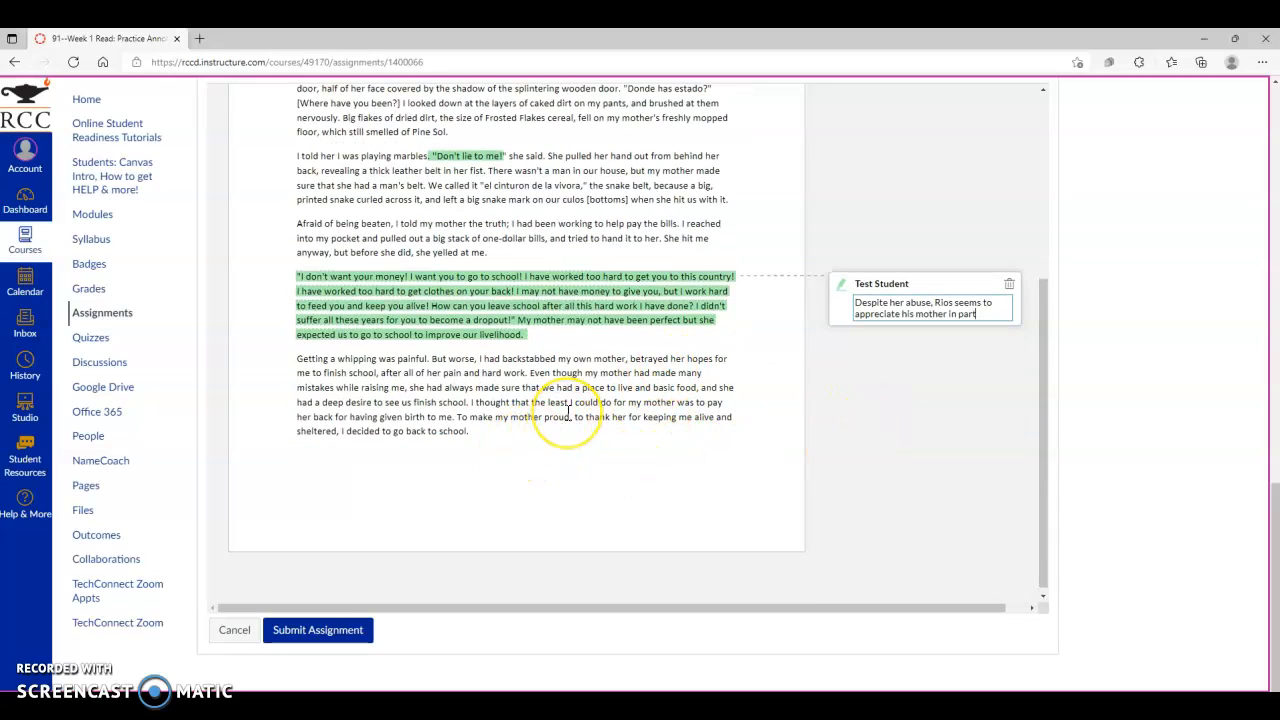
# - Highlight "I didn't go to school for three months" and comment "obstacle to success/detour" on it
pyautogui.scroll(1, 567, 447)
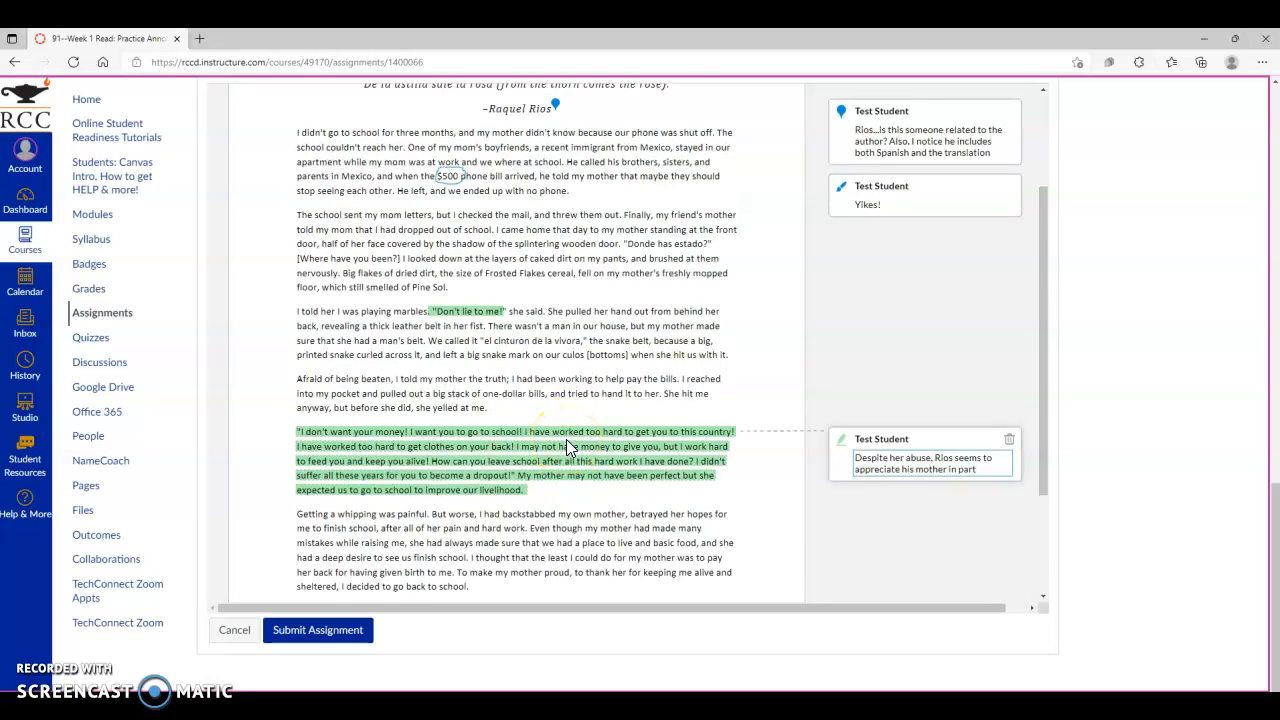
pyautogui.moveTo(297, 134); pyautogui.dragTo(452, 134)
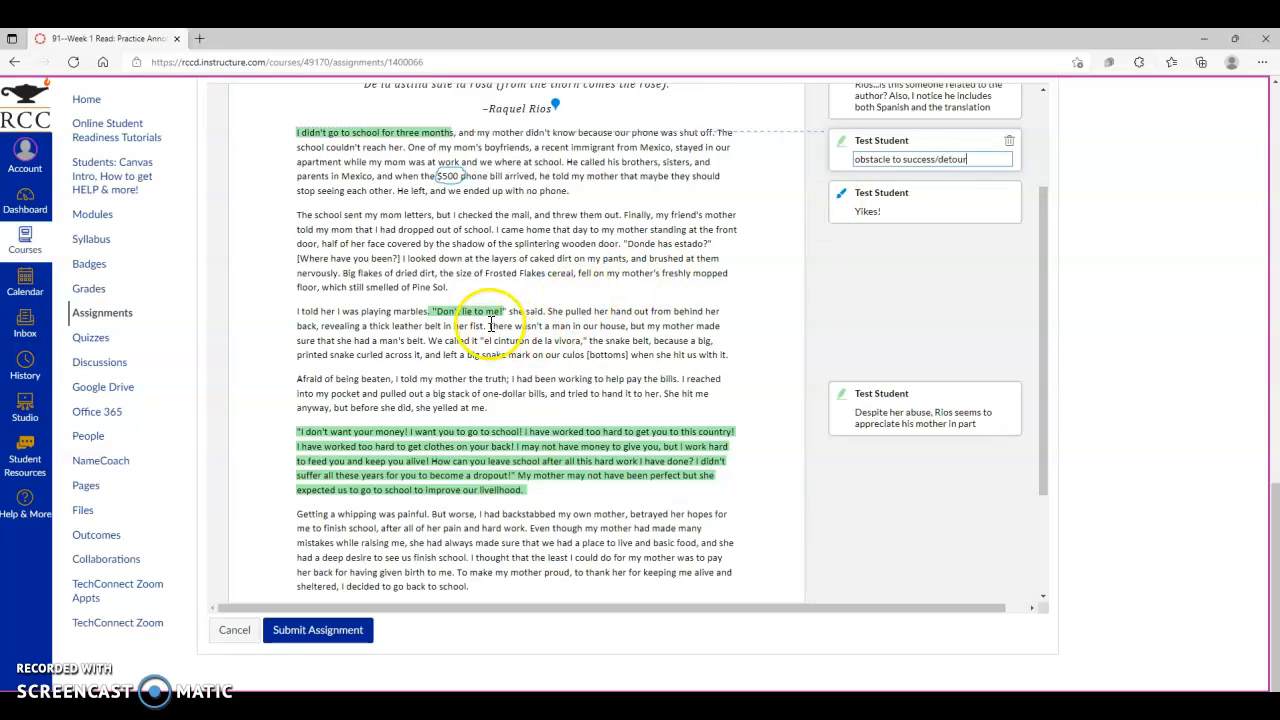
pyautogui.click(980, 424)
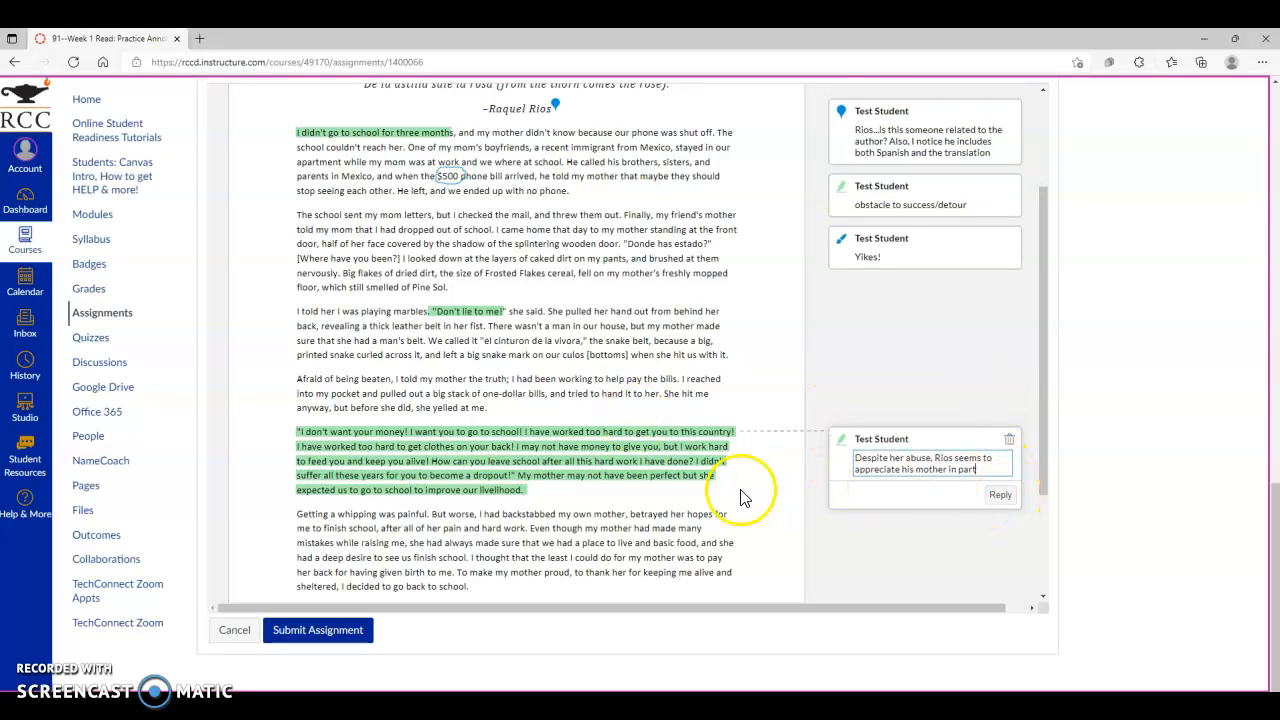
# - Drop a point annotation at the end of the highlighted paragraph and comment "motivation to succeed"
pyautogui.scroll(2, 600, 140)
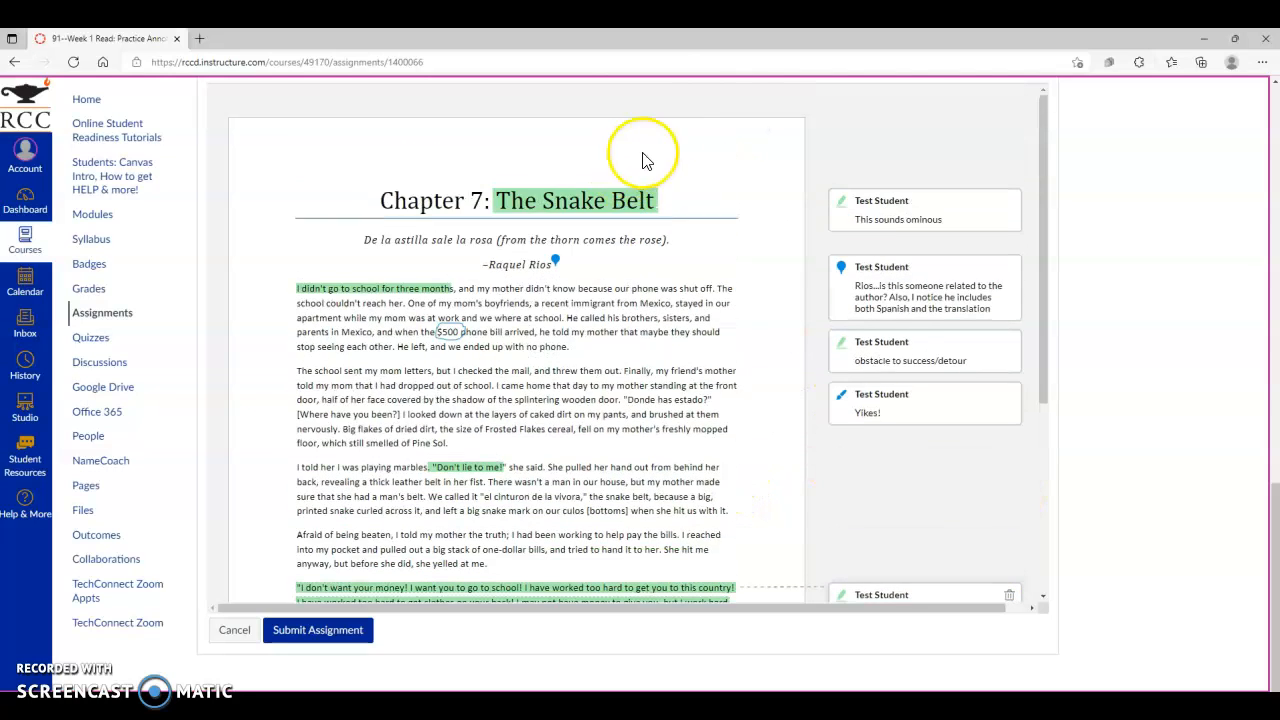
pyautogui.scroll(2, 1250, 308)
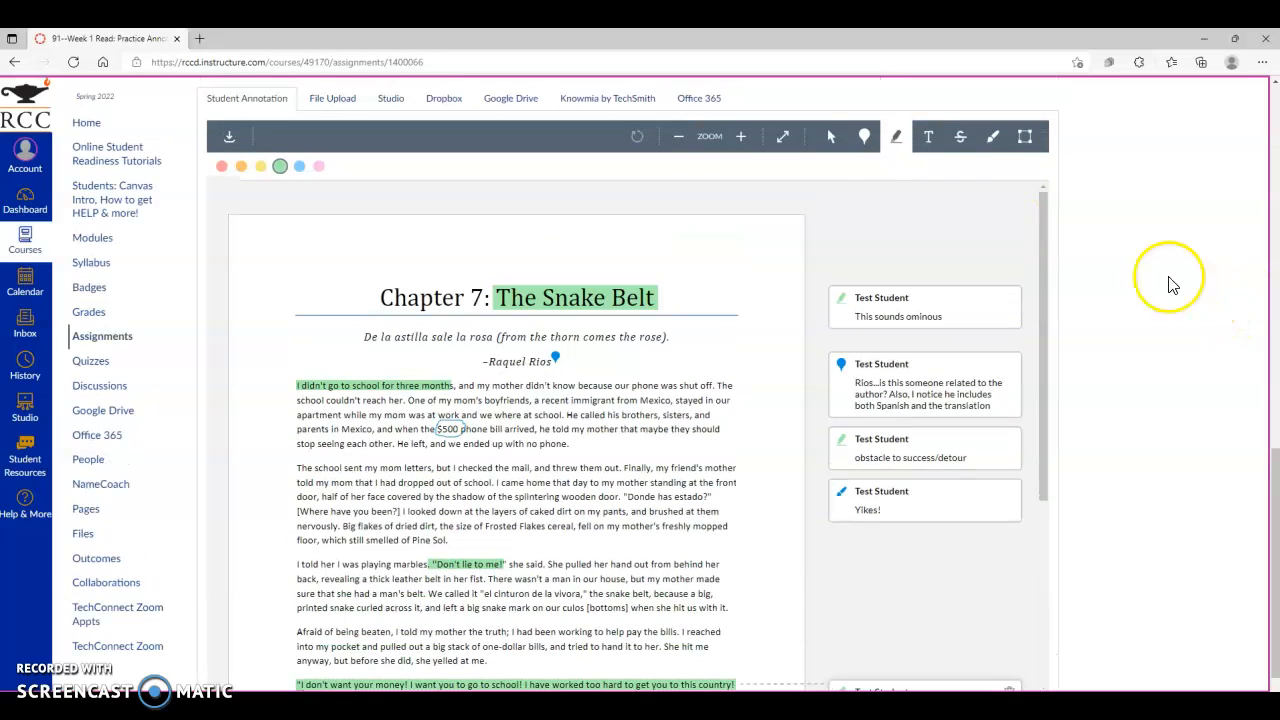
pyautogui.click(864, 136)
pyautogui.scroll(-2, 608, 490)
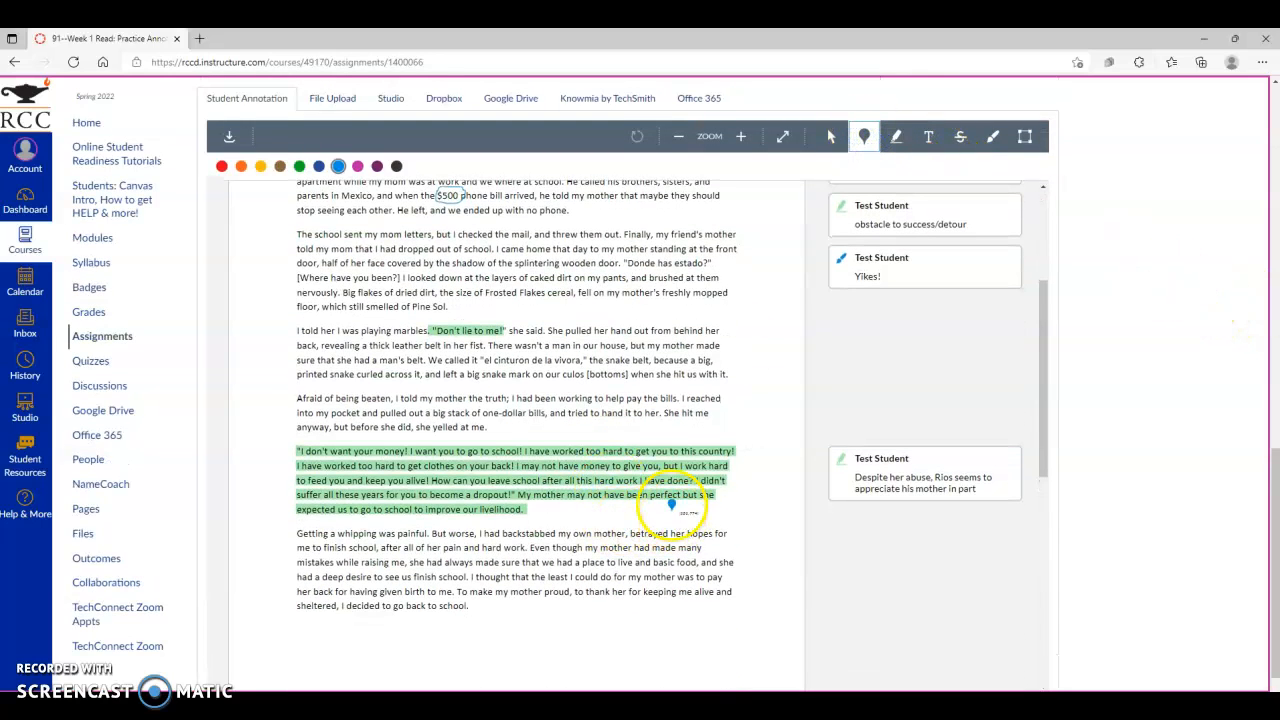
pyautogui.click(670, 501)
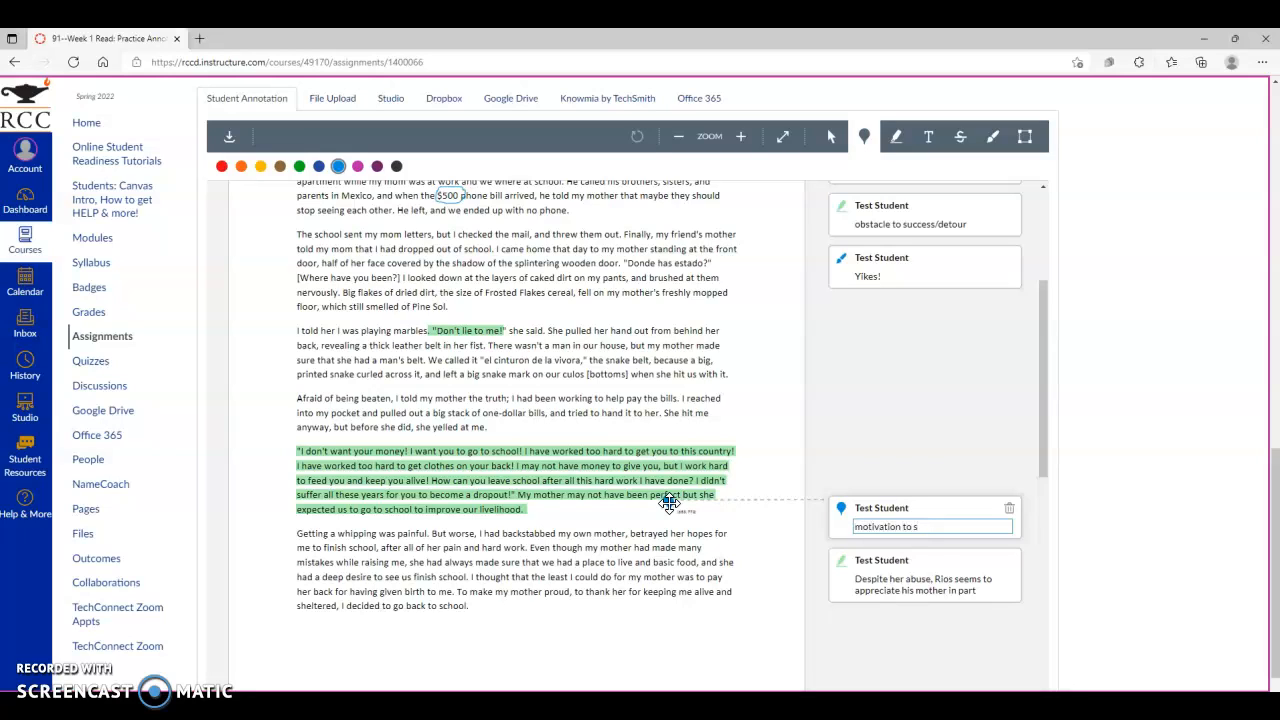
pyautogui.click(1009, 508)
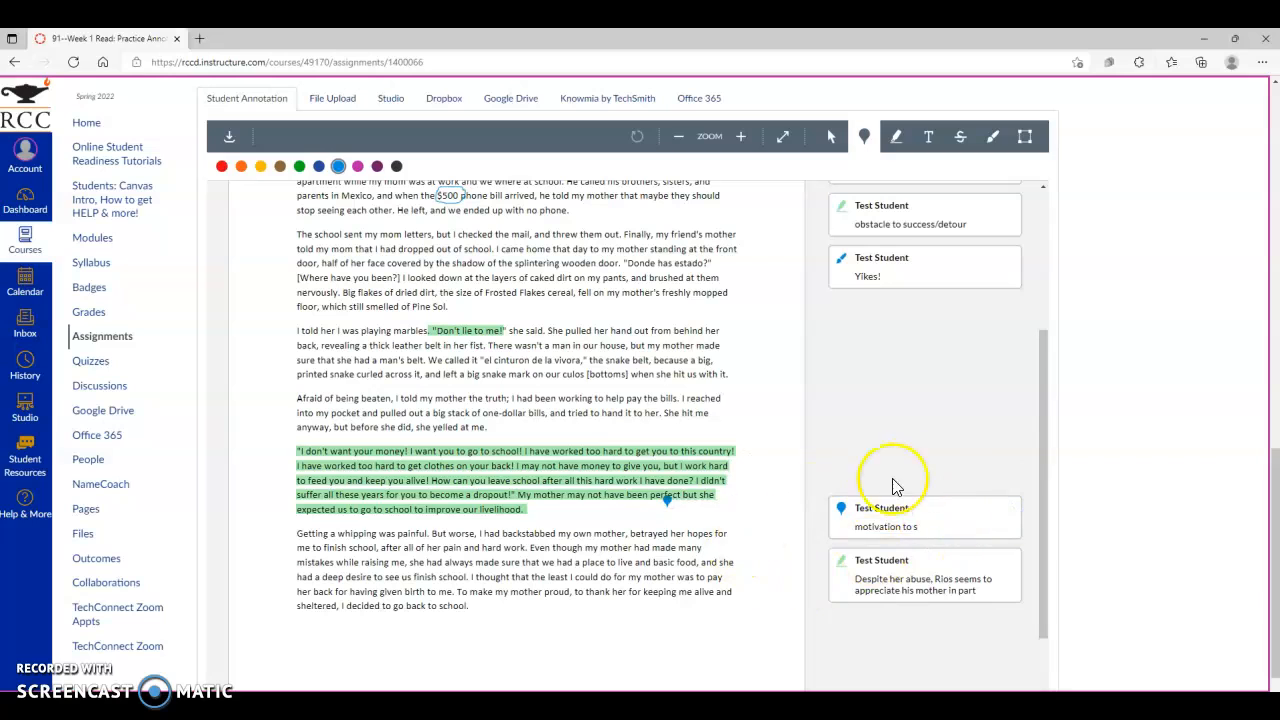
pyautogui.click(935, 526)
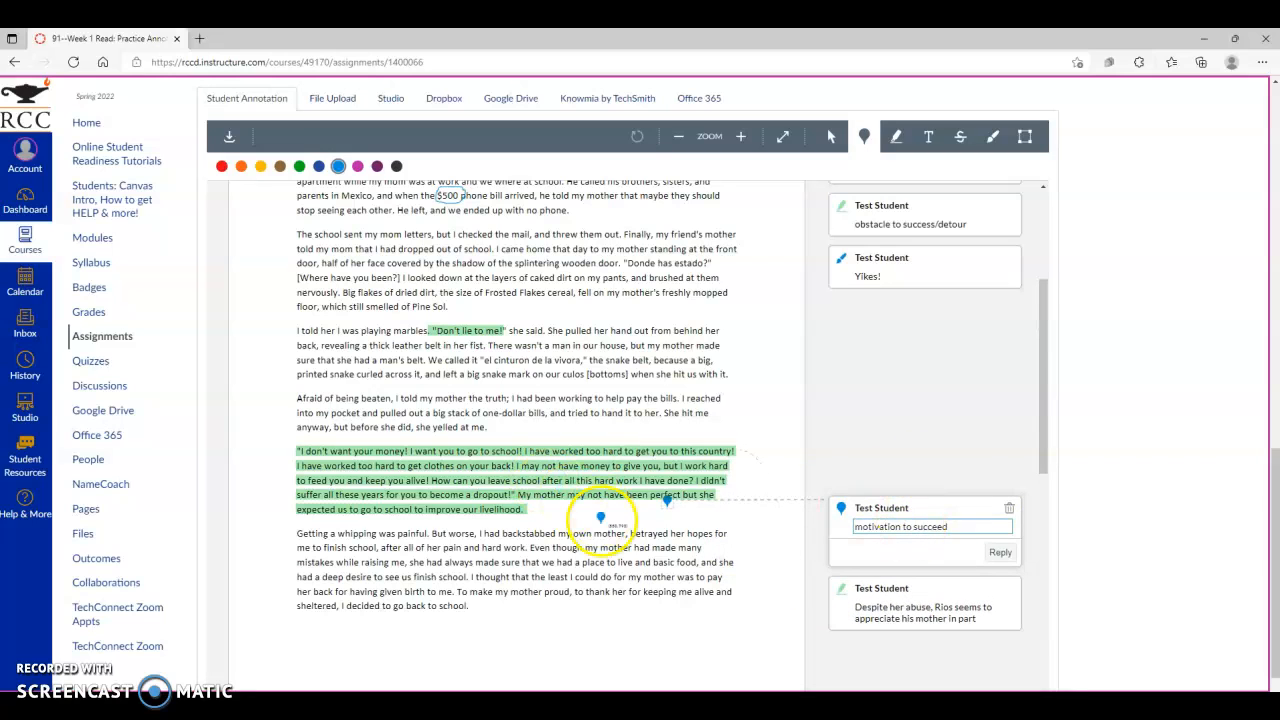
pyautogui.click(670, 505)
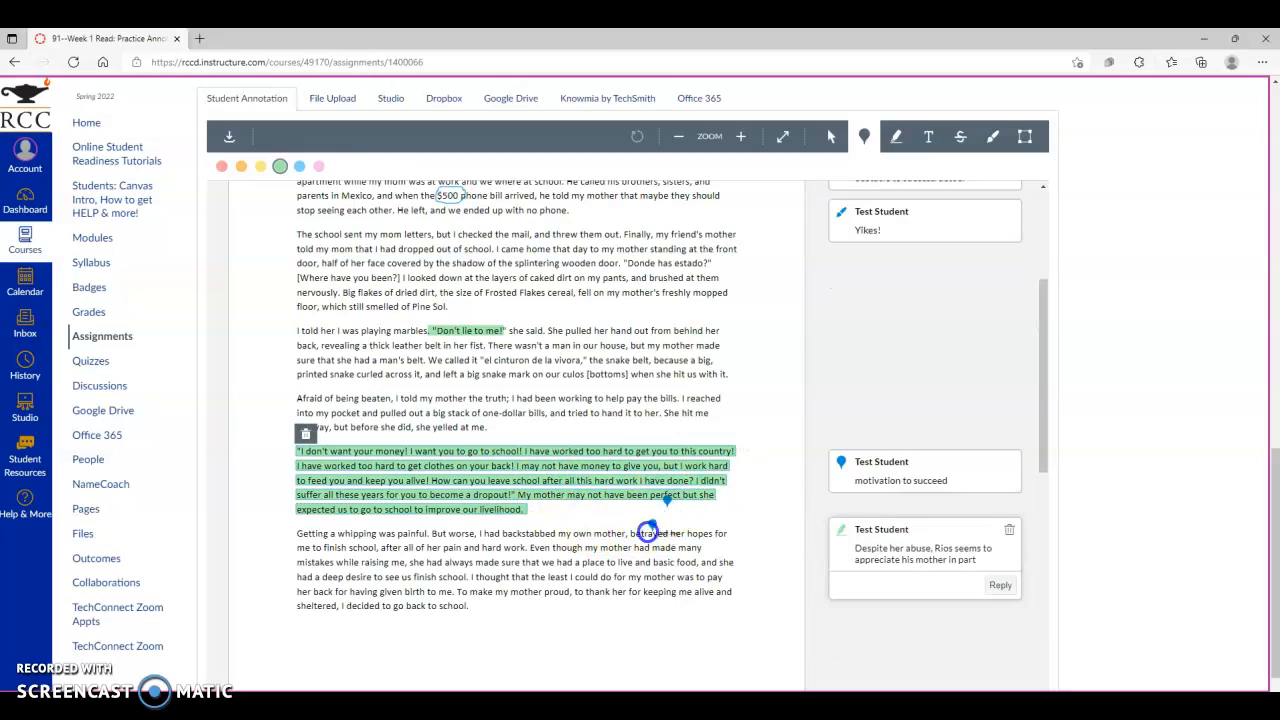
pyautogui.click(518, 627)
pyautogui.click(866, 523)
pyautogui.click(576, 622)
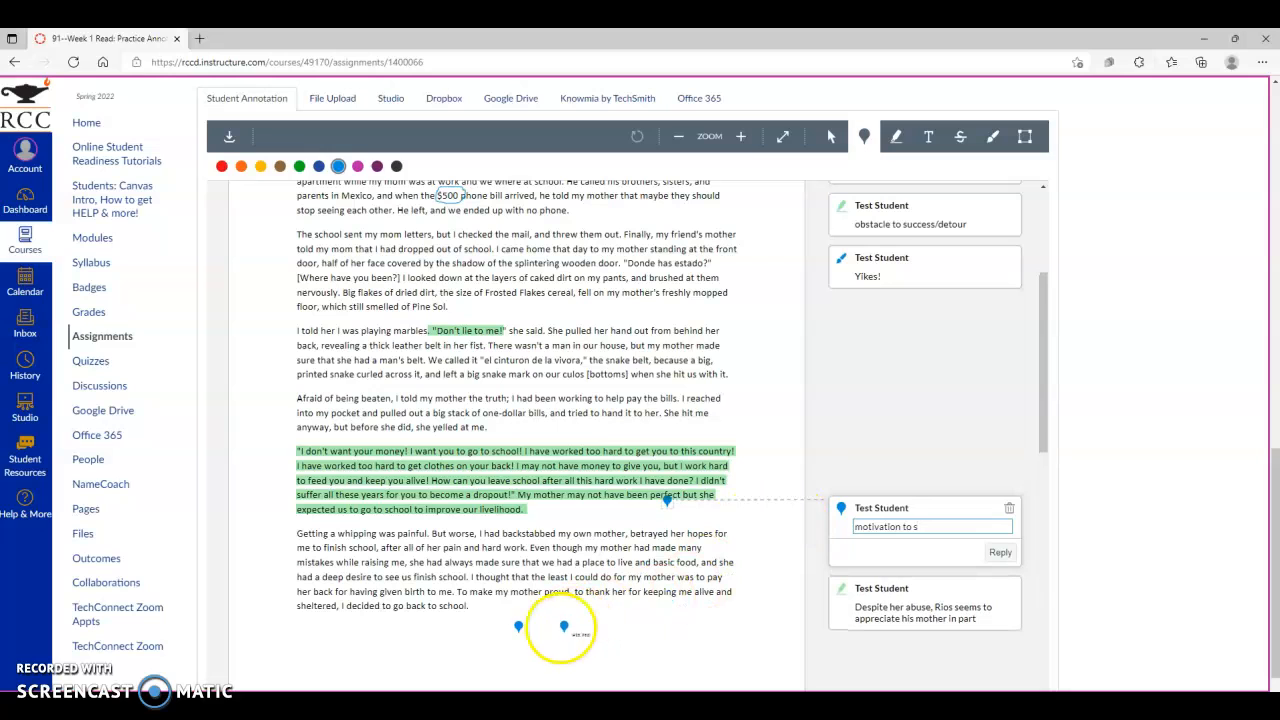
pyautogui.click(948, 461)
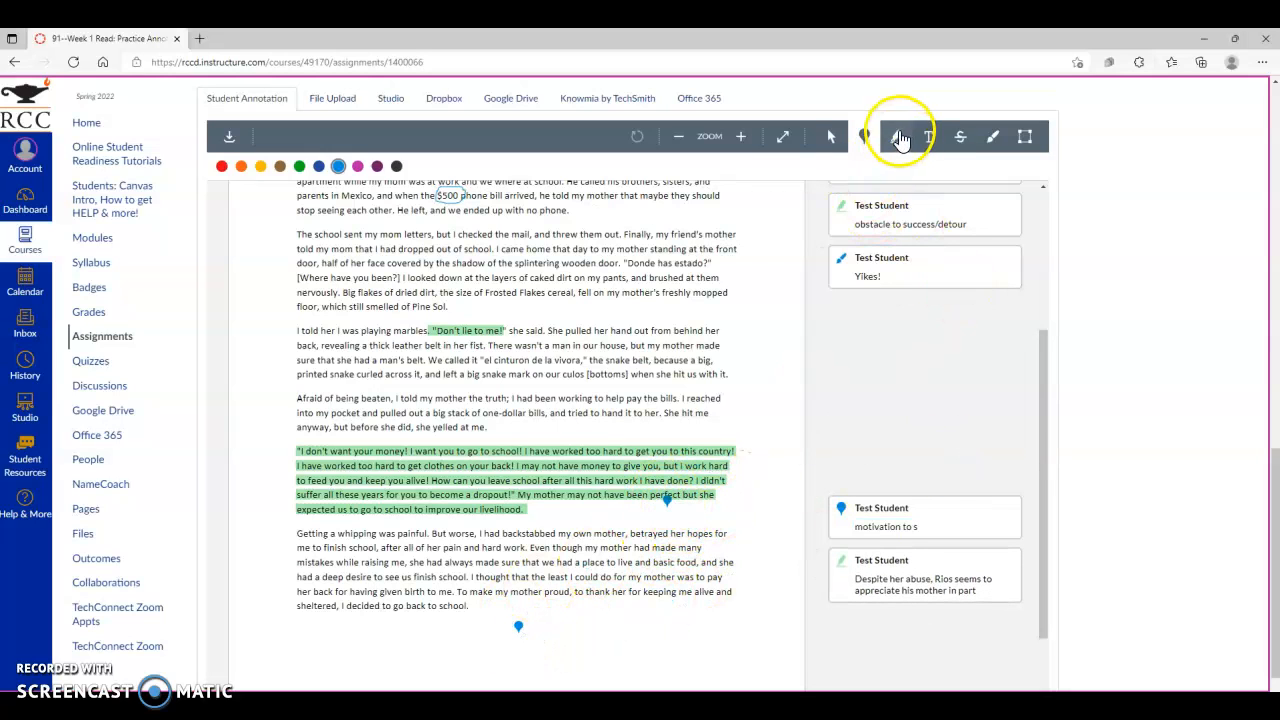
# - Move the "motivation" point annotation to the end of the last paragraph, after "back to school."
pyautogui.click(830, 137)
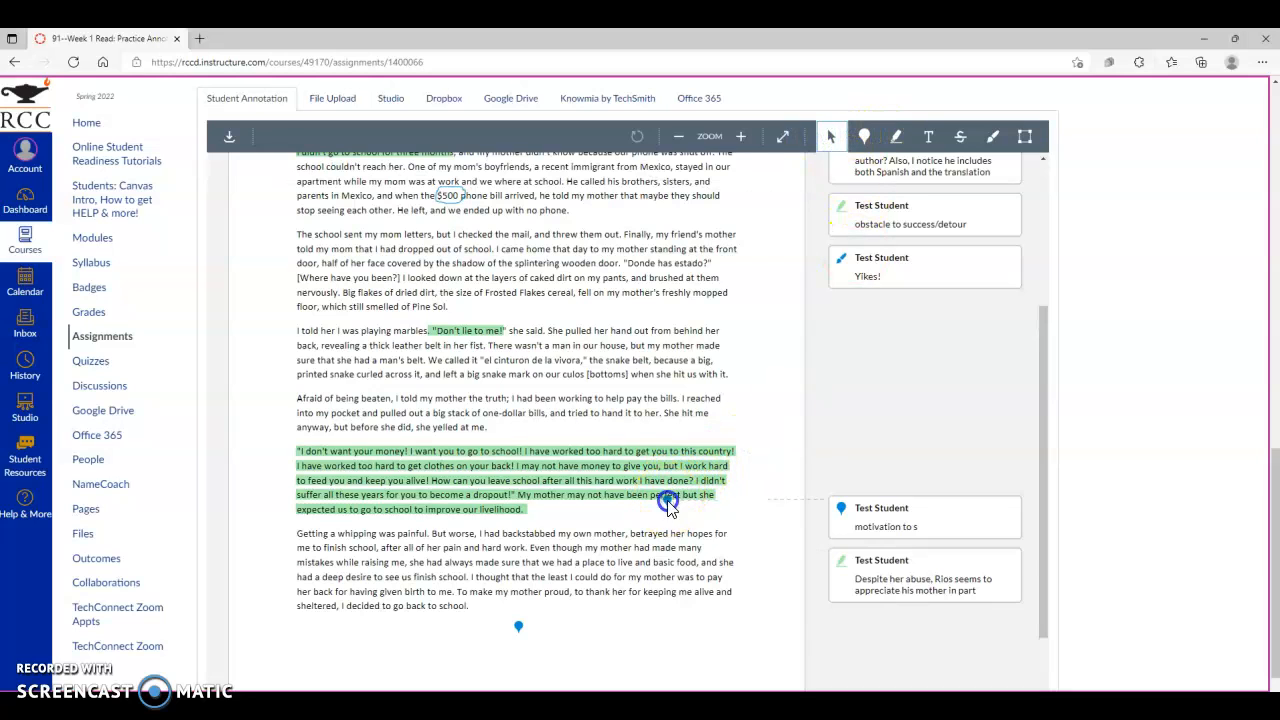
pyautogui.click(668, 500)
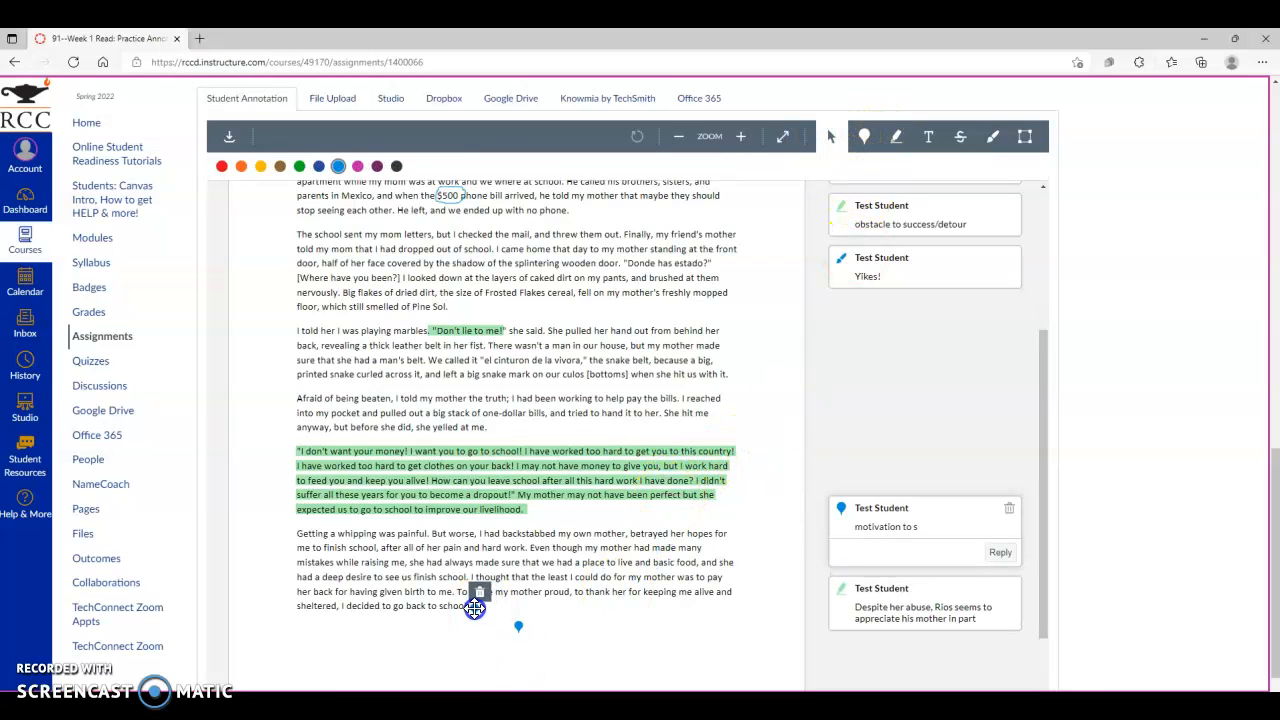
pyautogui.click(475, 610)
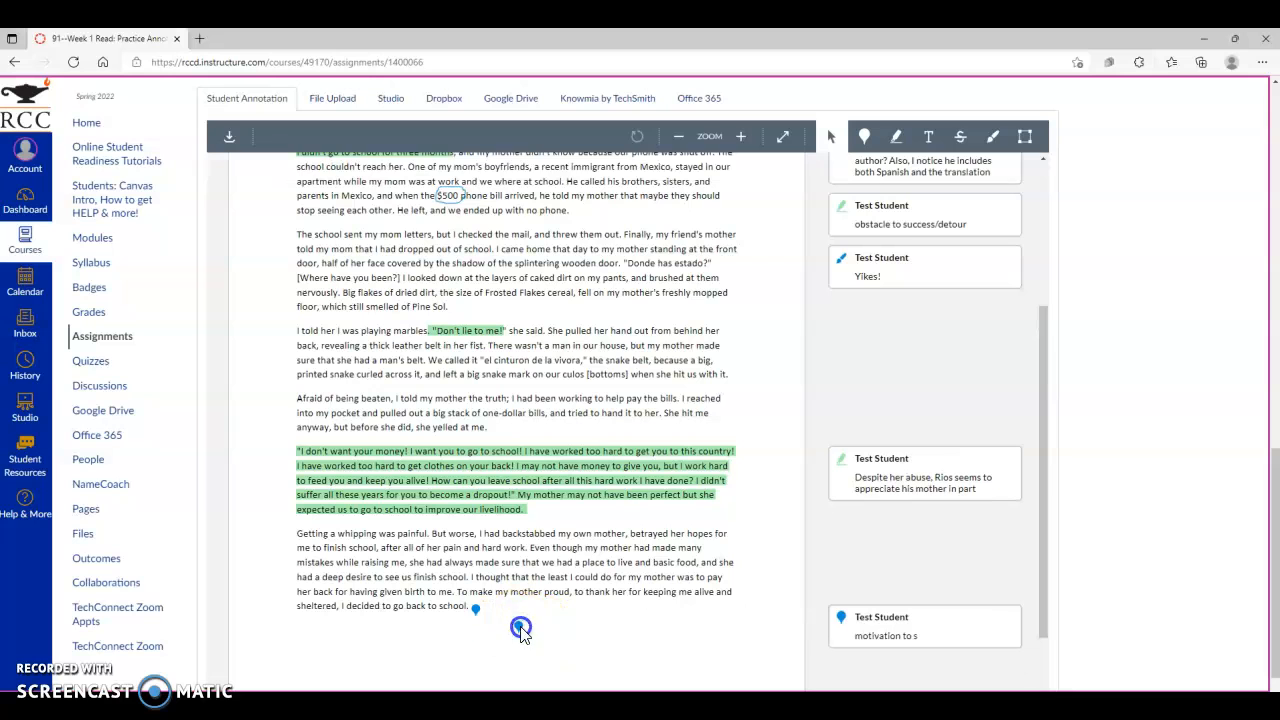
# - Delete the stray point annotation below the last paragraph
pyautogui.click(520, 628)
pyautogui.click(524, 609)
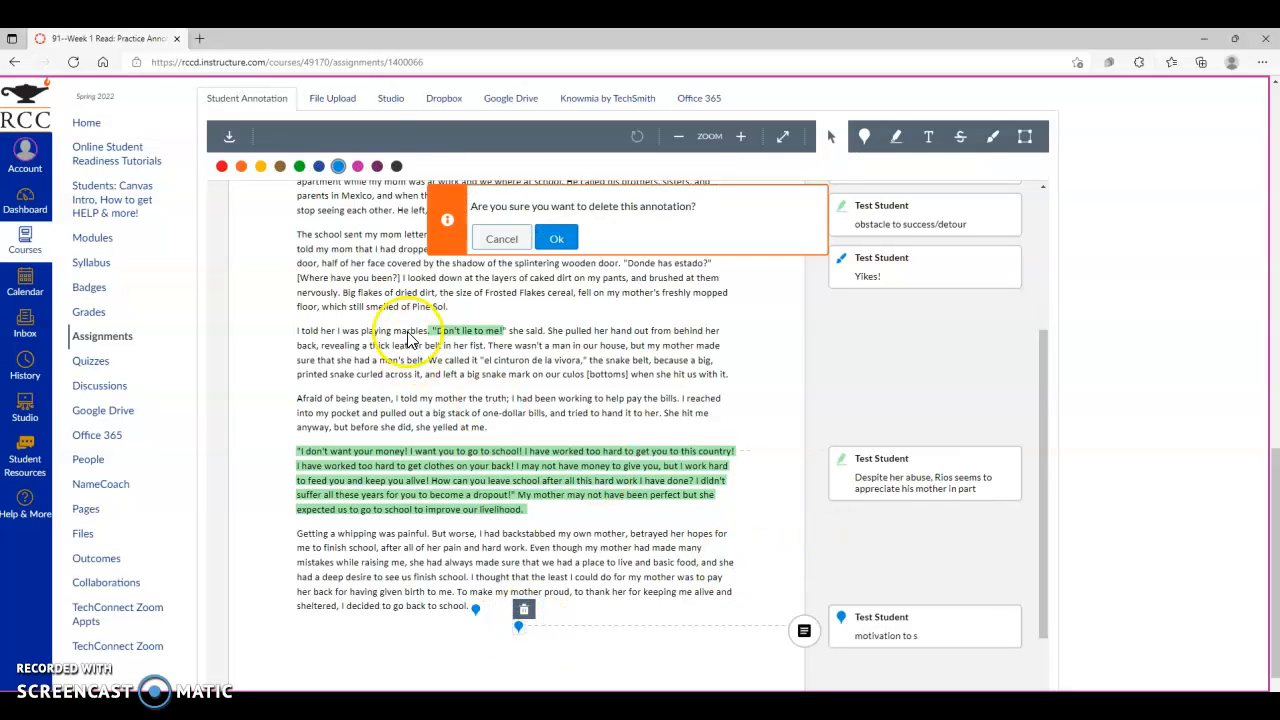
pyautogui.click(556, 238)
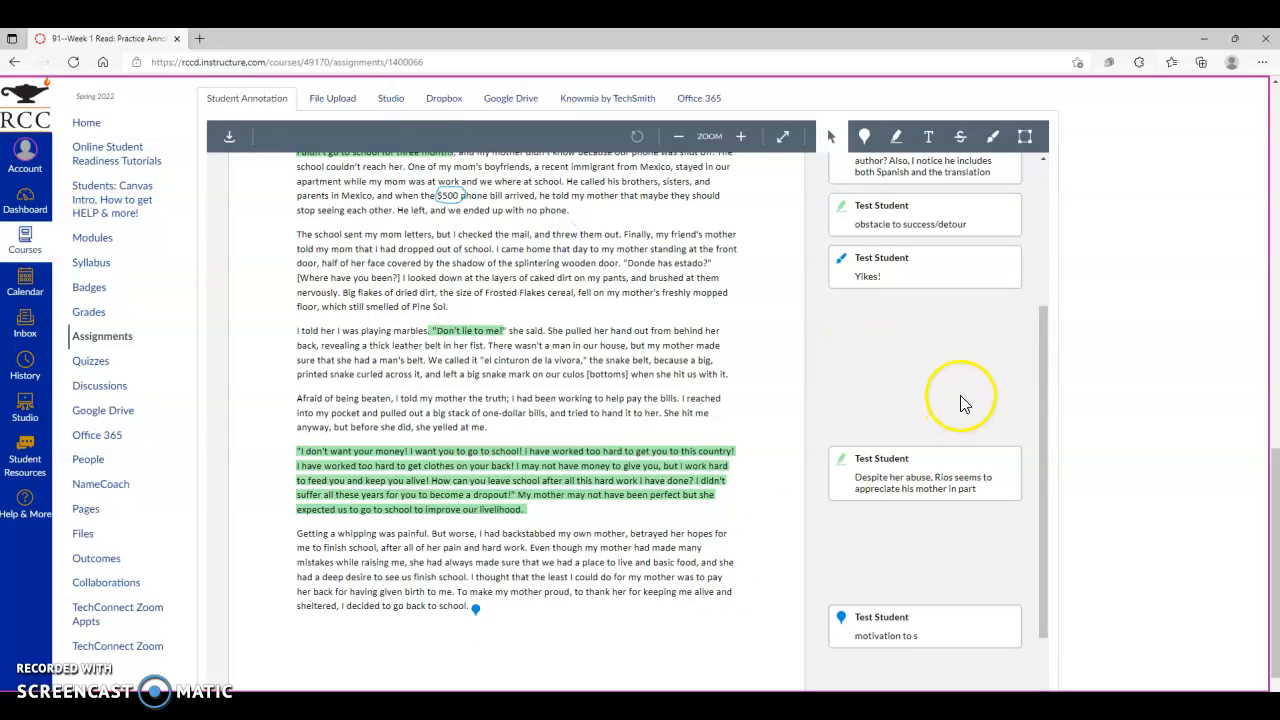
# - Scroll through the assignment instructions to review the submission steps
pyautogui.scroll(10, 960, 403)
pyautogui.scroll(5, 1157, 366)
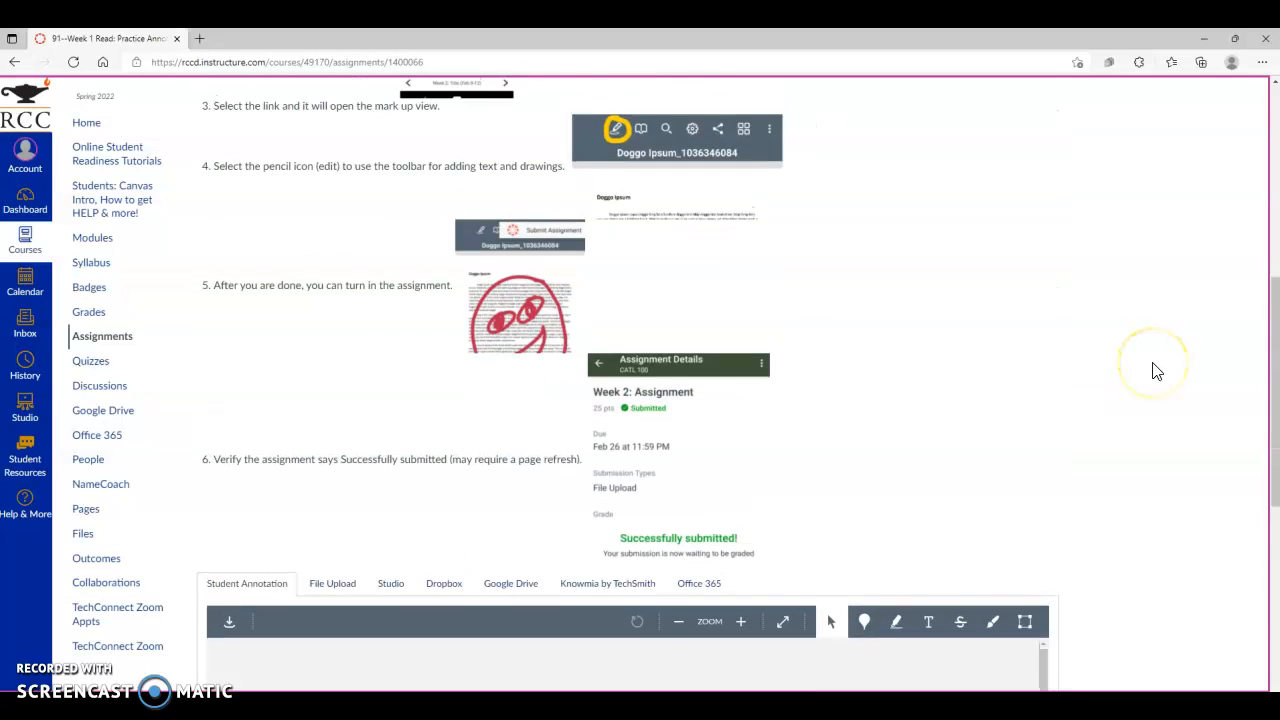
pyautogui.scroll(5, 1157, 371)
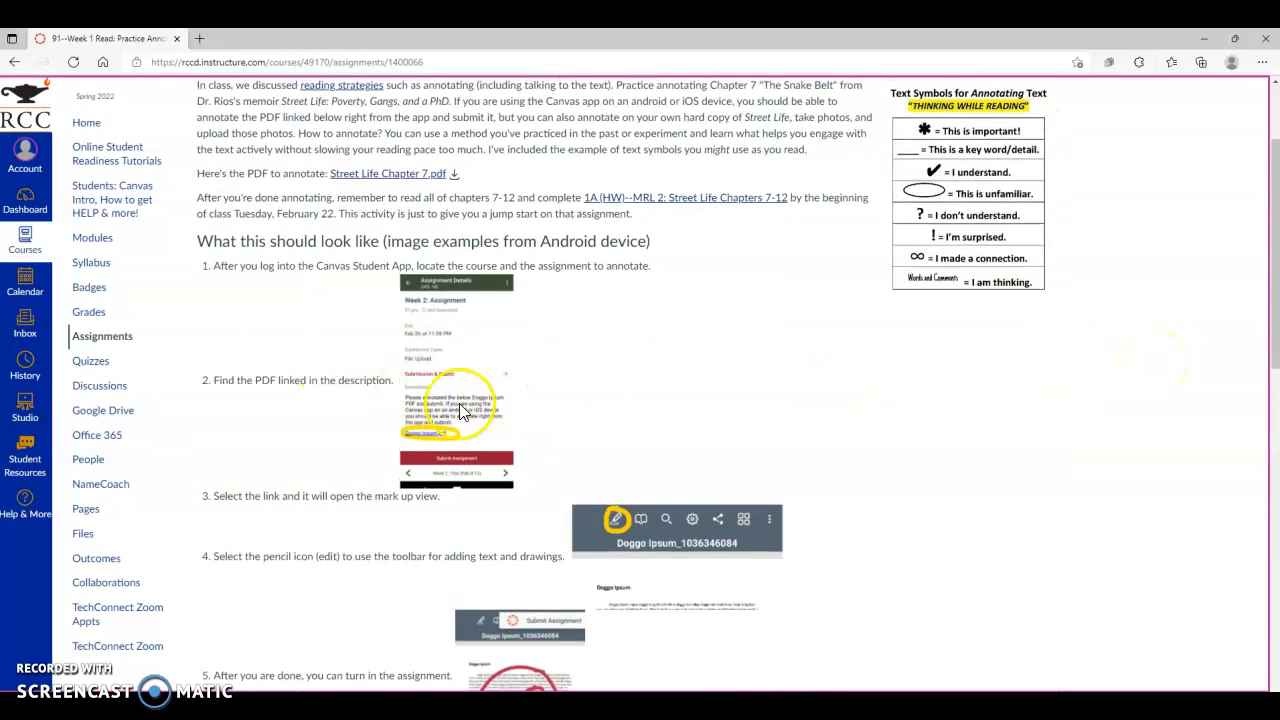
pyautogui.scroll(-3, 906, 474)
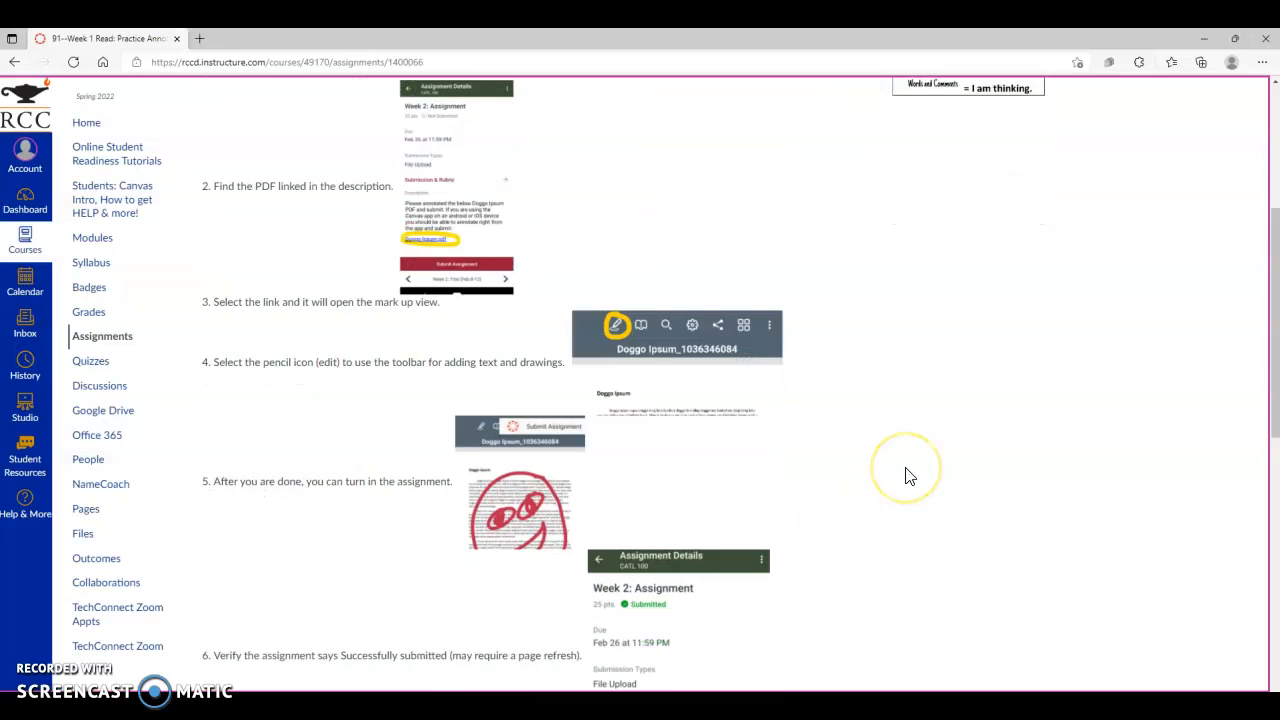
pyautogui.scroll(-2, 908, 476)
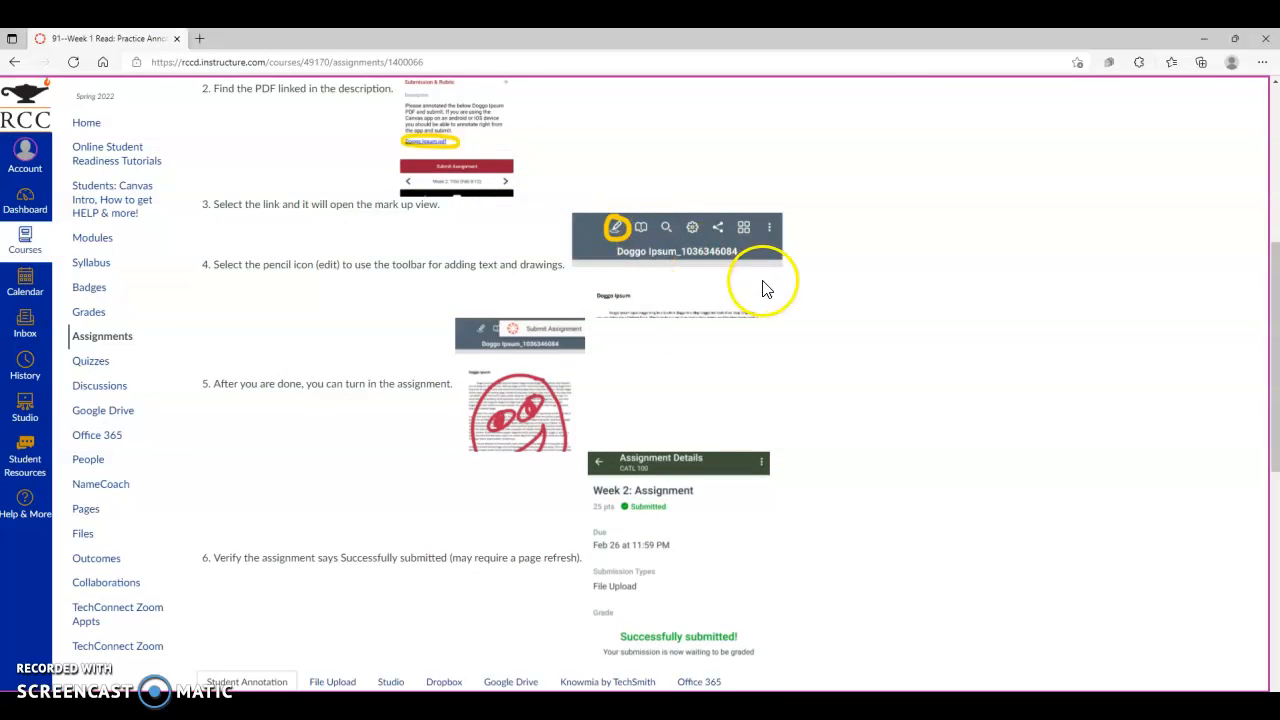
# - Submit the annotated assignment
pyautogui.scroll(-3, 795, 400)
pyautogui.scroll(-7, 800, 420)
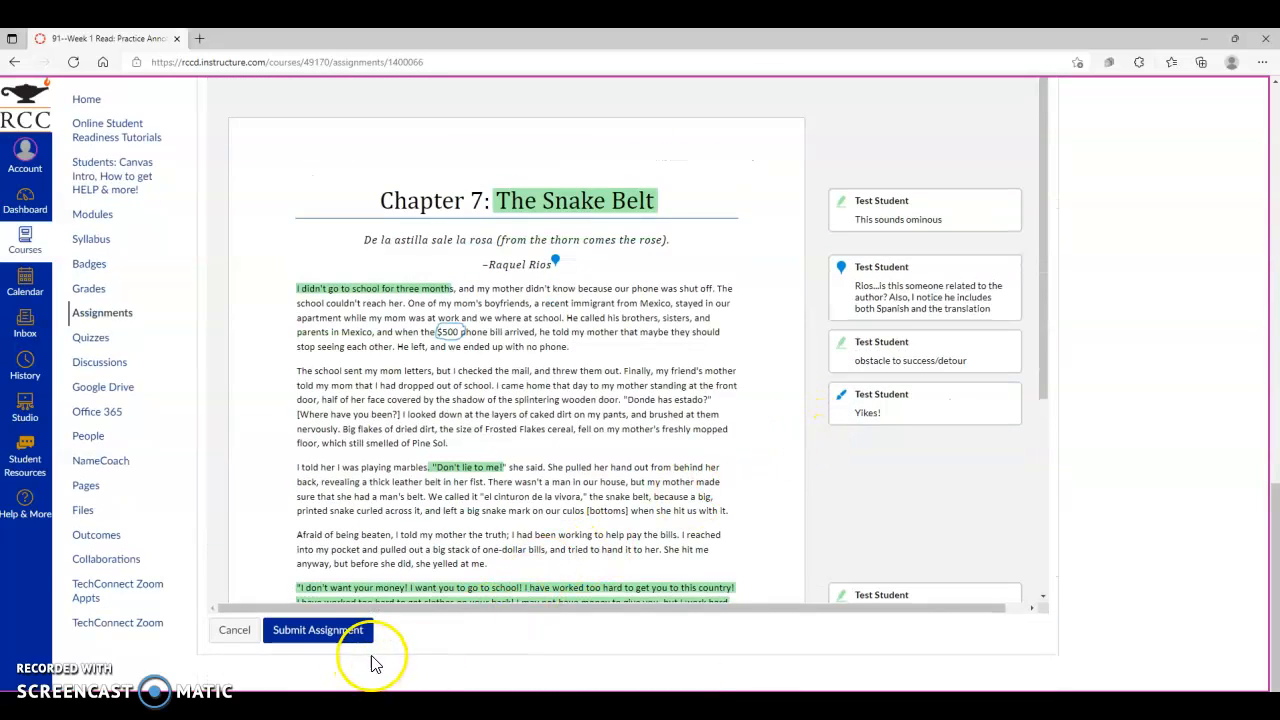
pyautogui.click(323, 636)
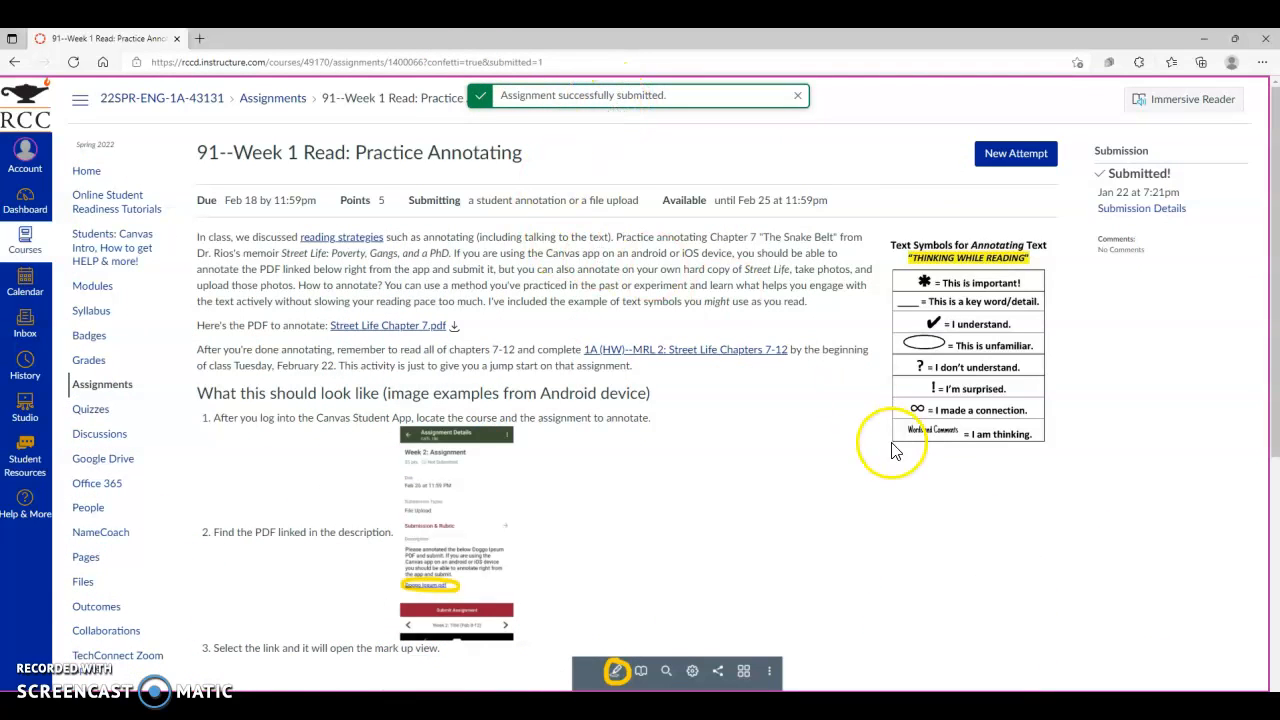
# - Check the assignment's submission status against the verification instructions
pyautogui.scroll(-5, 894, 449)
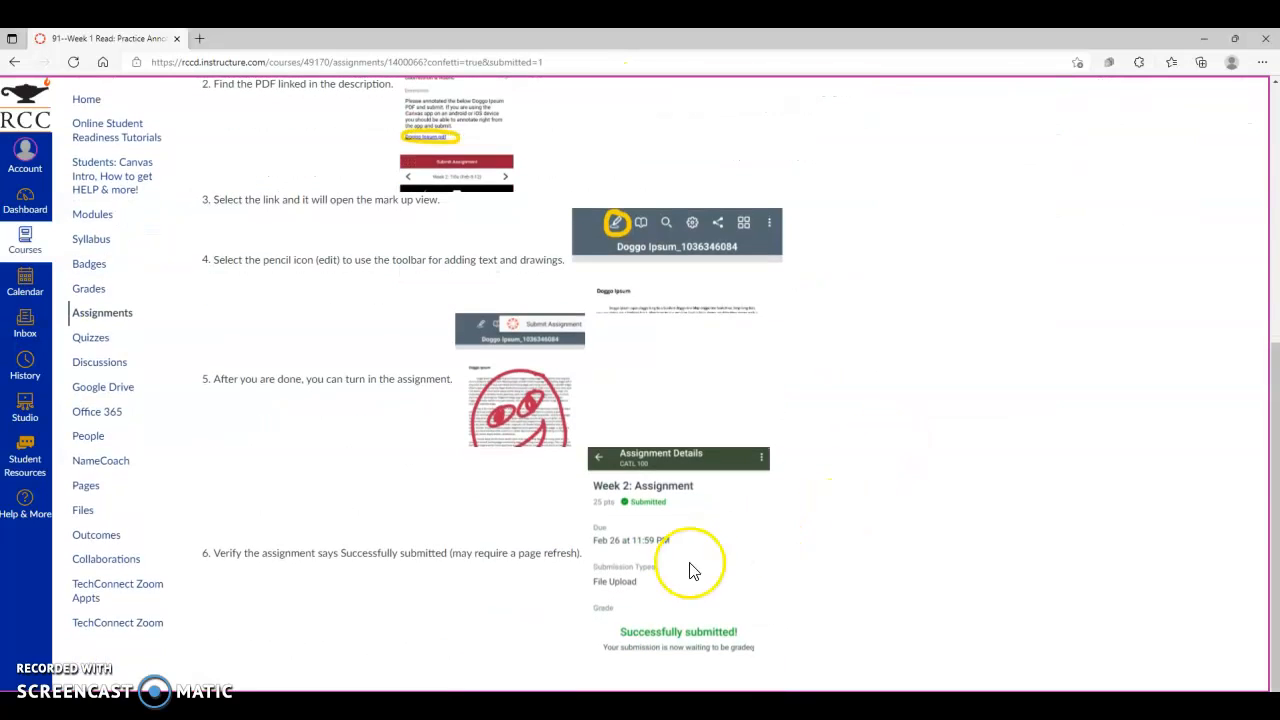
pyautogui.scroll(3, 776, 228)
pyautogui.scroll(2, 776, 228)
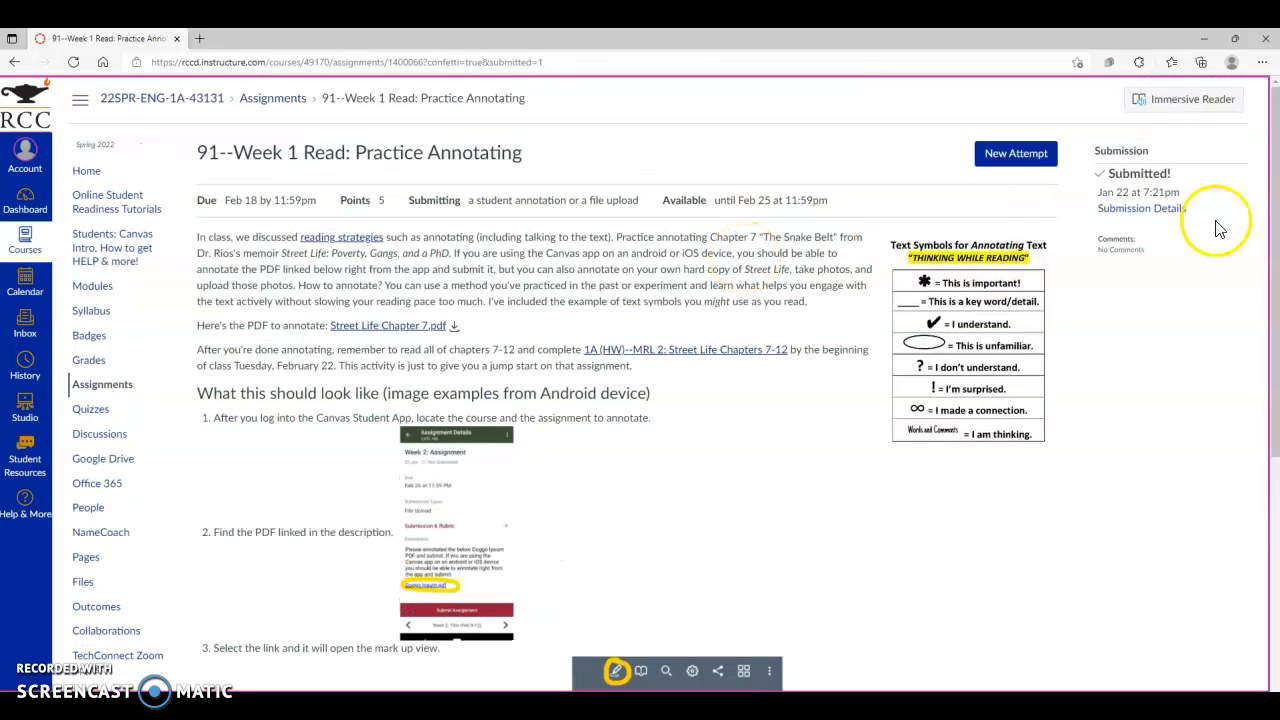
pyautogui.moveTo(1096, 185); pyautogui.dragTo(1008, 168)
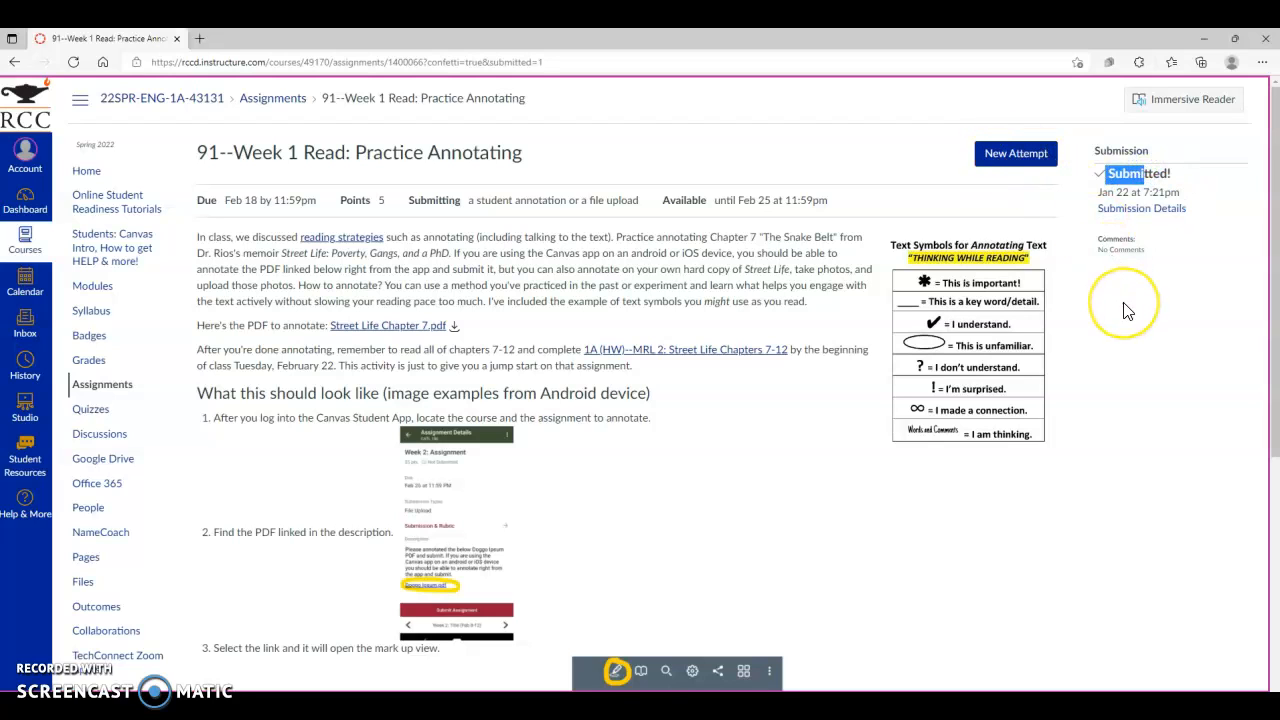